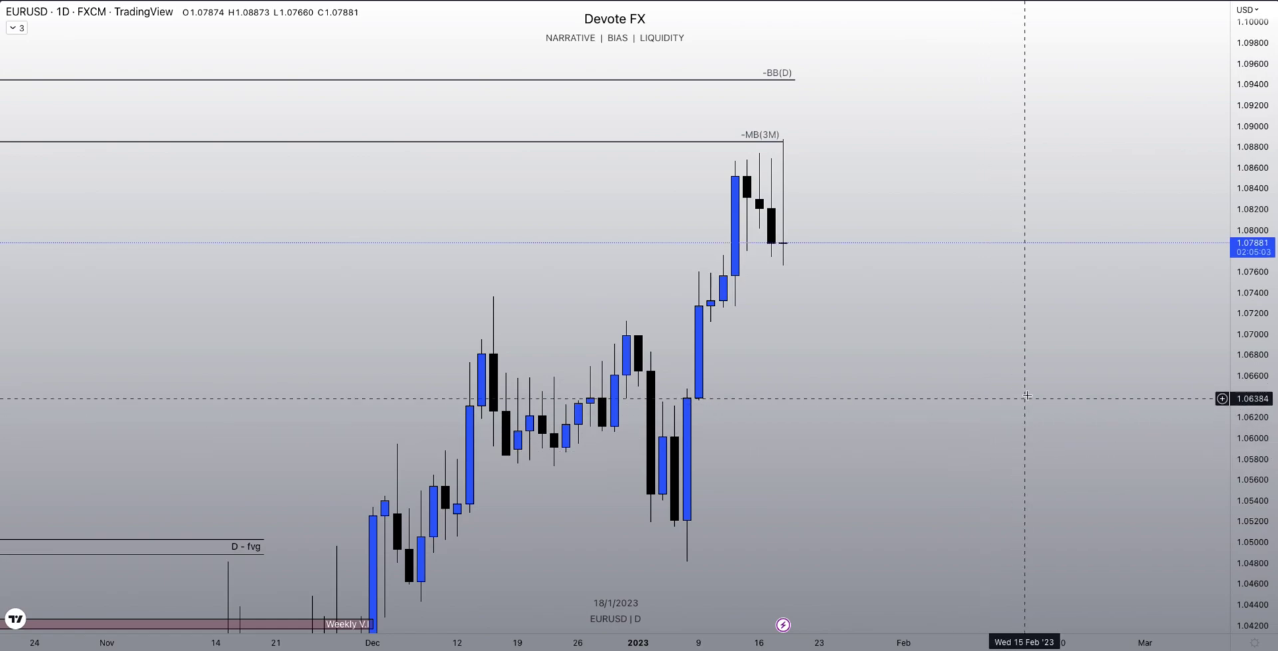
- Switch to the weekly EURUSD chart and examine the price move from the autumn 2022 lows up to the -MB(3M) and -BB(D) levels
scroll(995, 383, "down", 3)
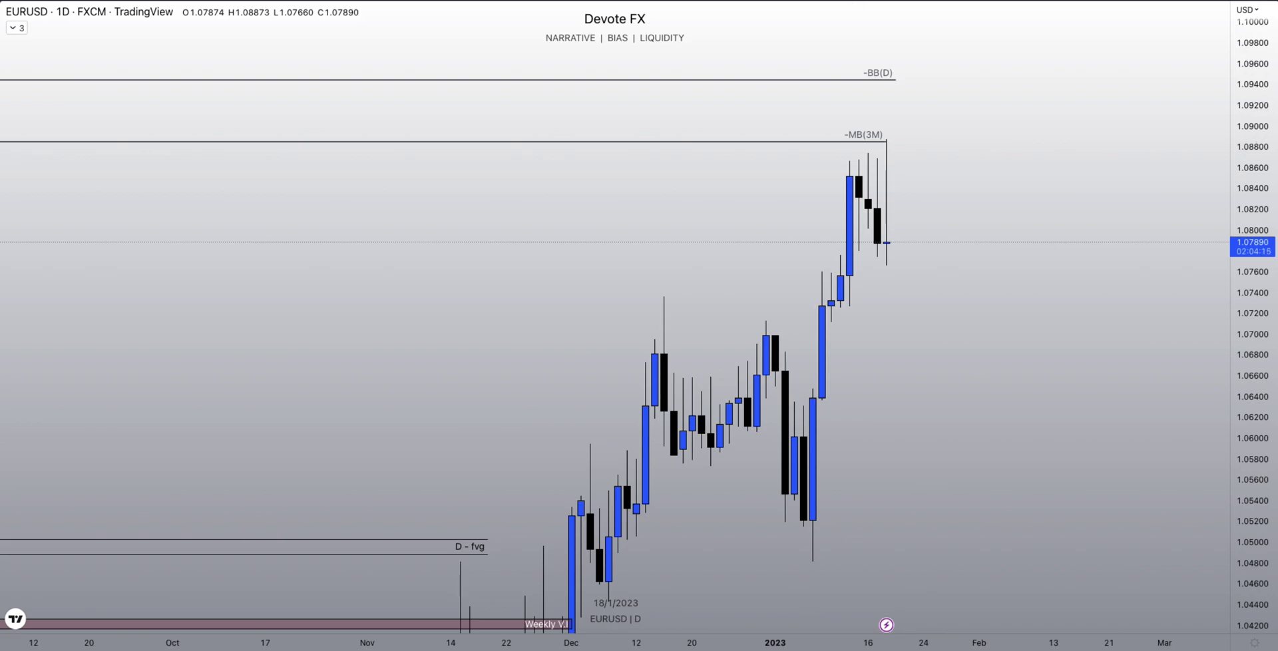
left_click(200, 0)
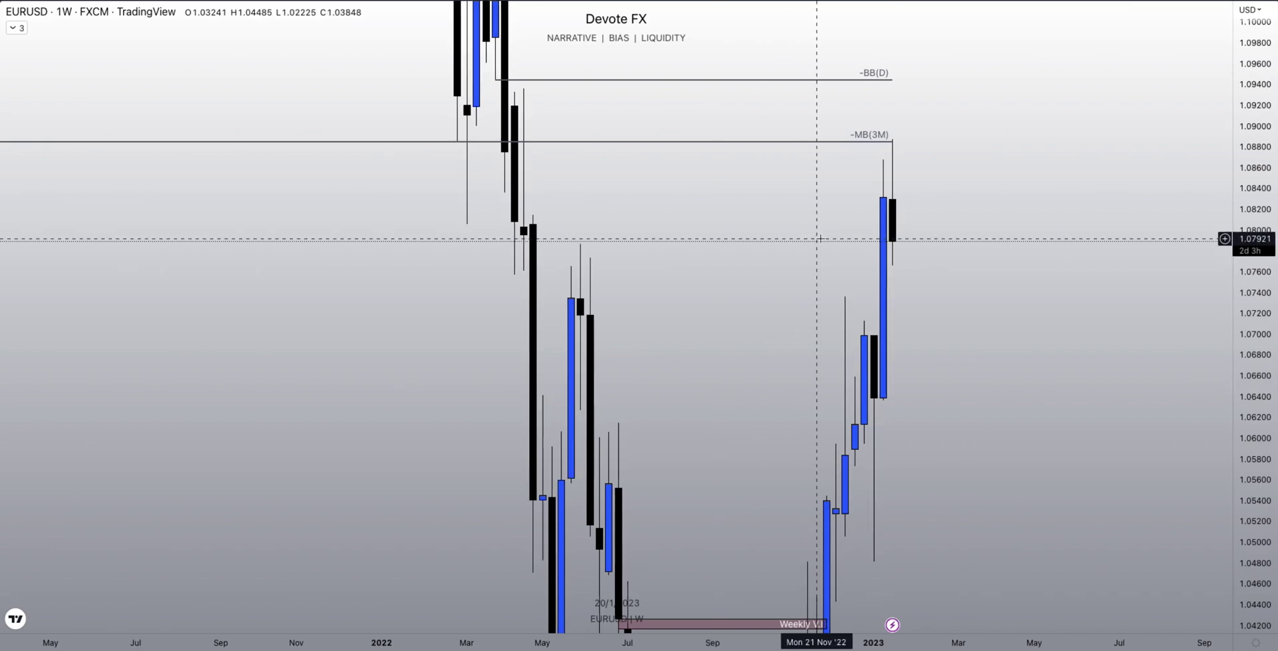
scroll(1085, 323, "up", 3)
left_click_drag(1258, 214, 1258, 442)
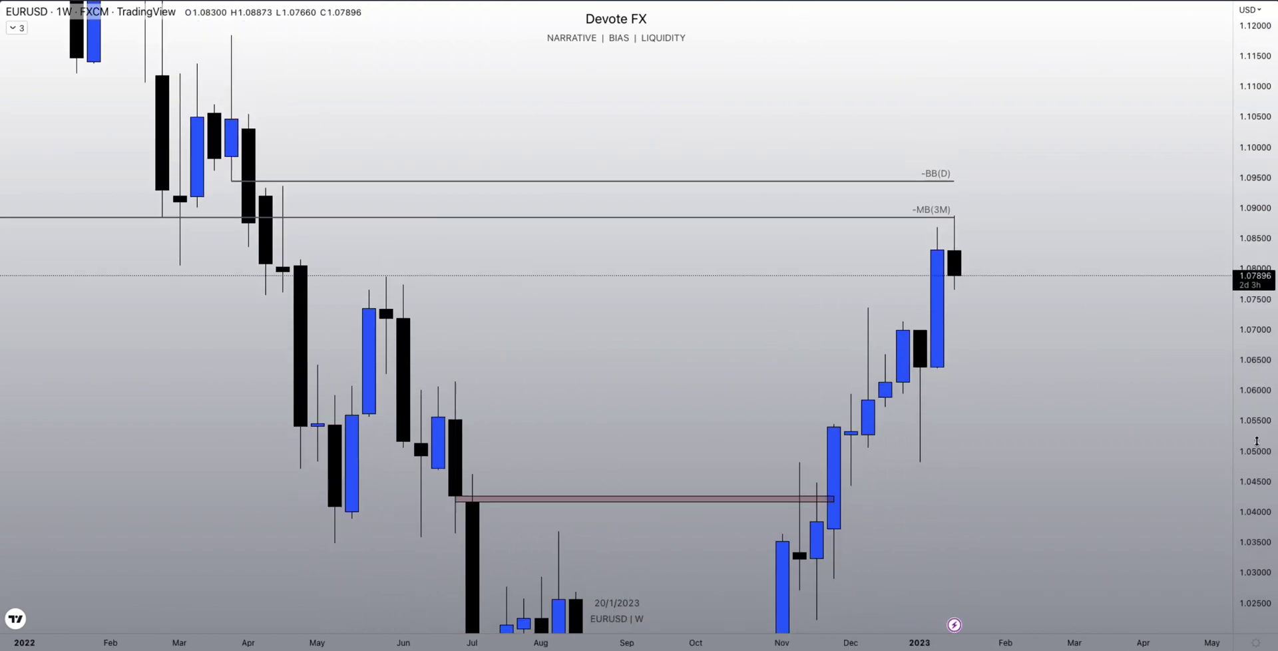
left_click_drag(1091, 435, 1070, 257)
left_click_drag(1257, 254, 1258, 465)
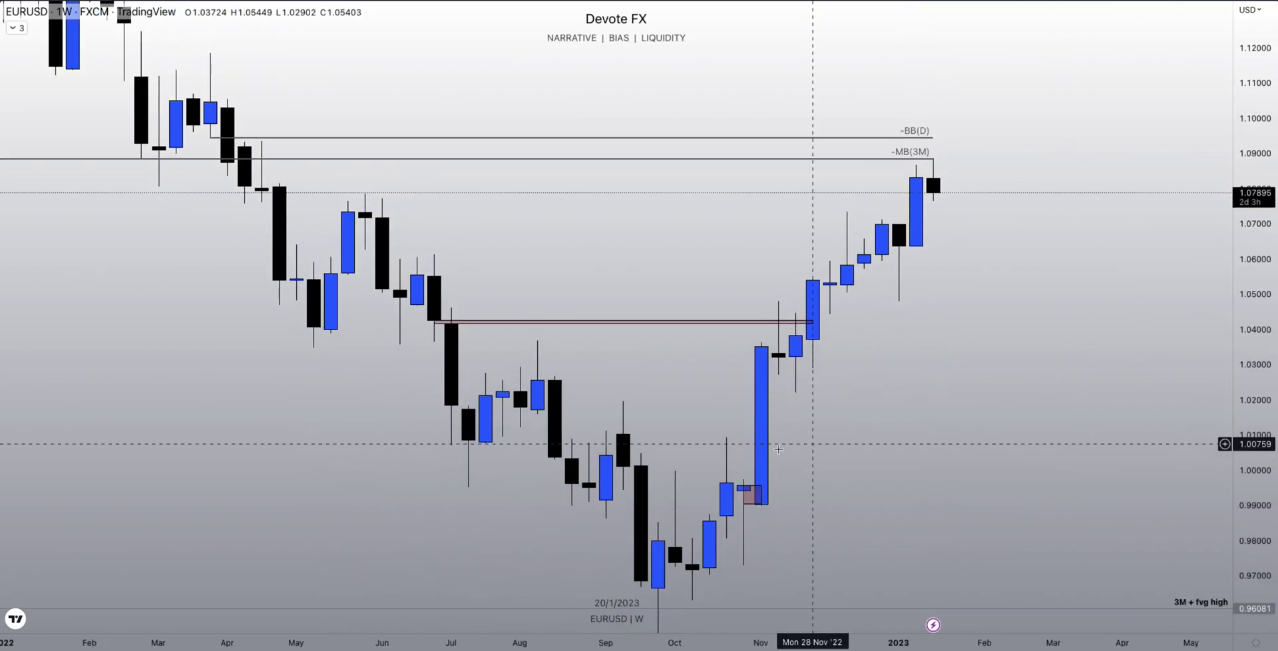
scroll(774, 436, "up", 3)
left_click_drag(911, 466, 858, 373)
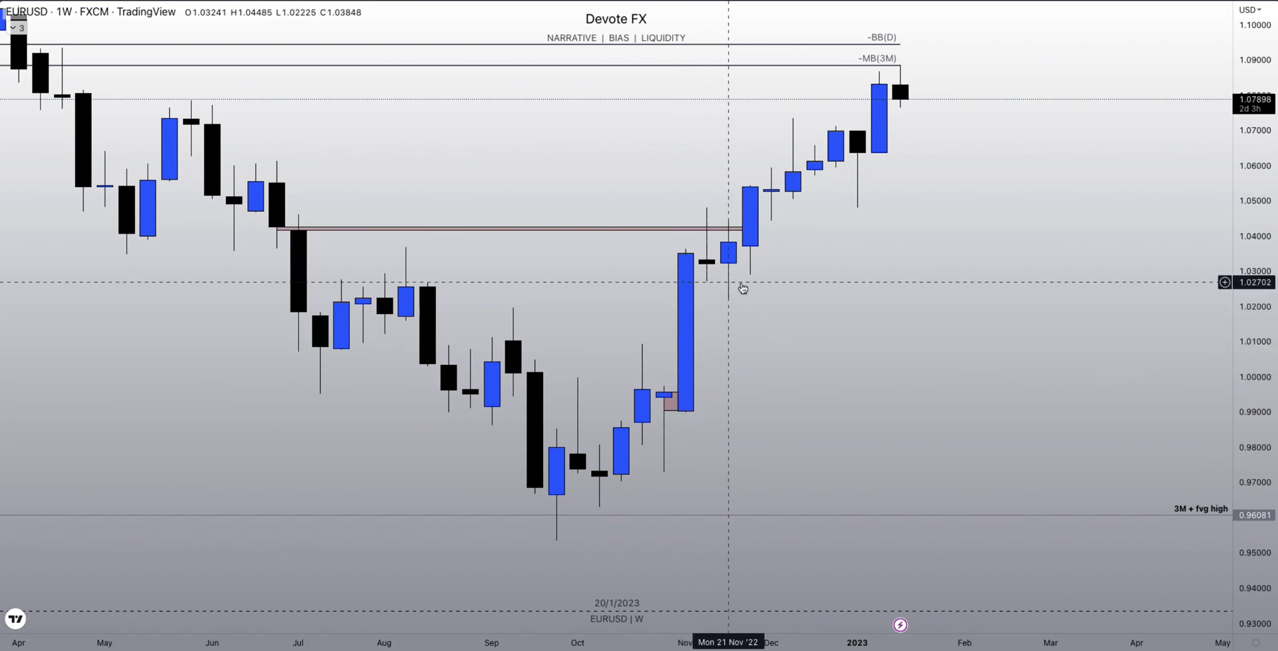
left_click_drag(761, 279, 755, 360)
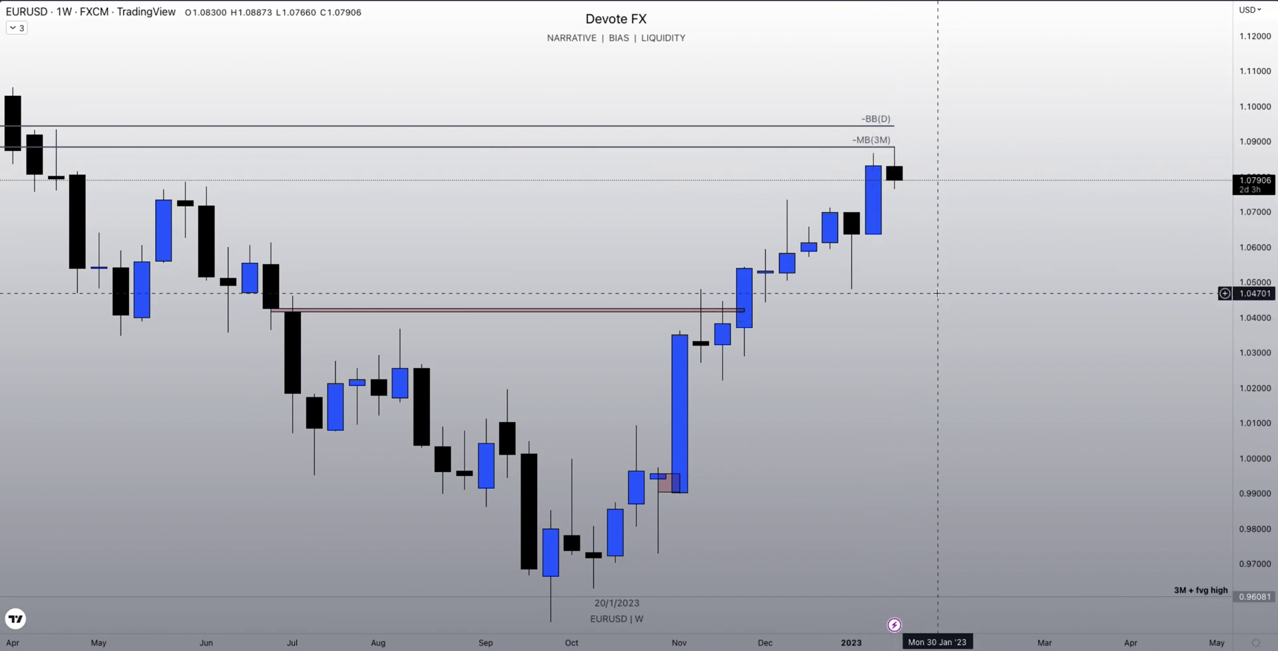
left_click_drag(890, 293, 921, 376)
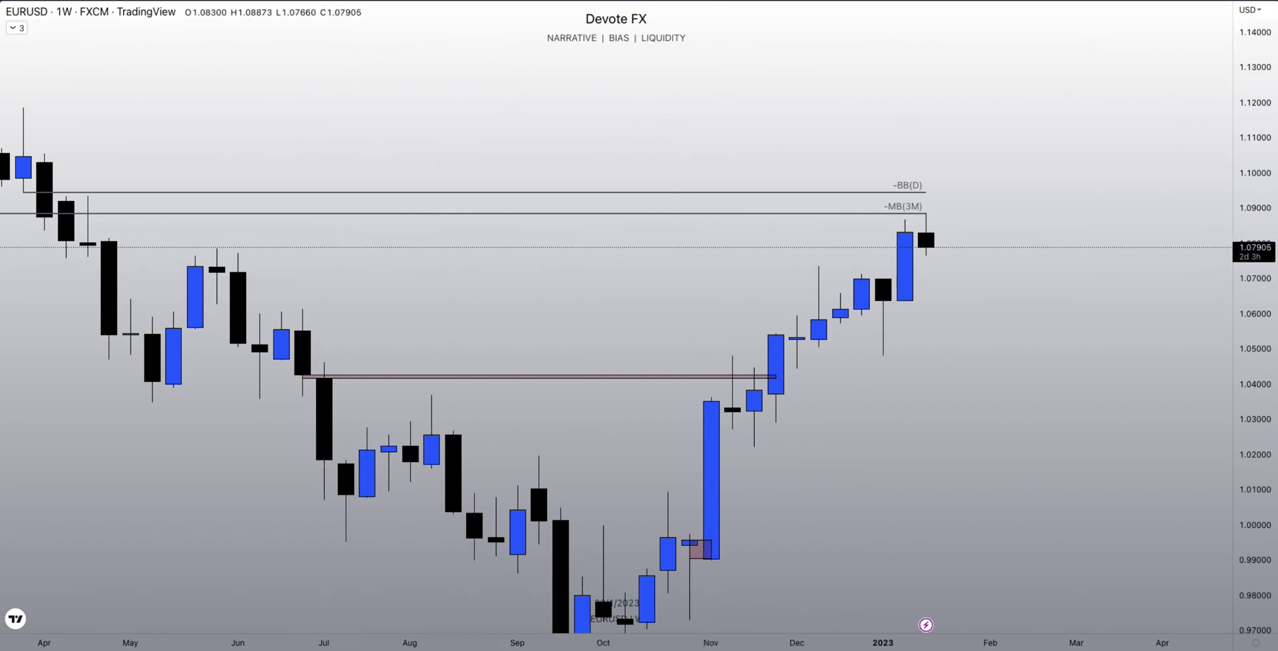
- Switch to the daily EURUSD chart and examine the recent candles below the -MB(3M) and -BB(D) levels
left_click(309, 1)
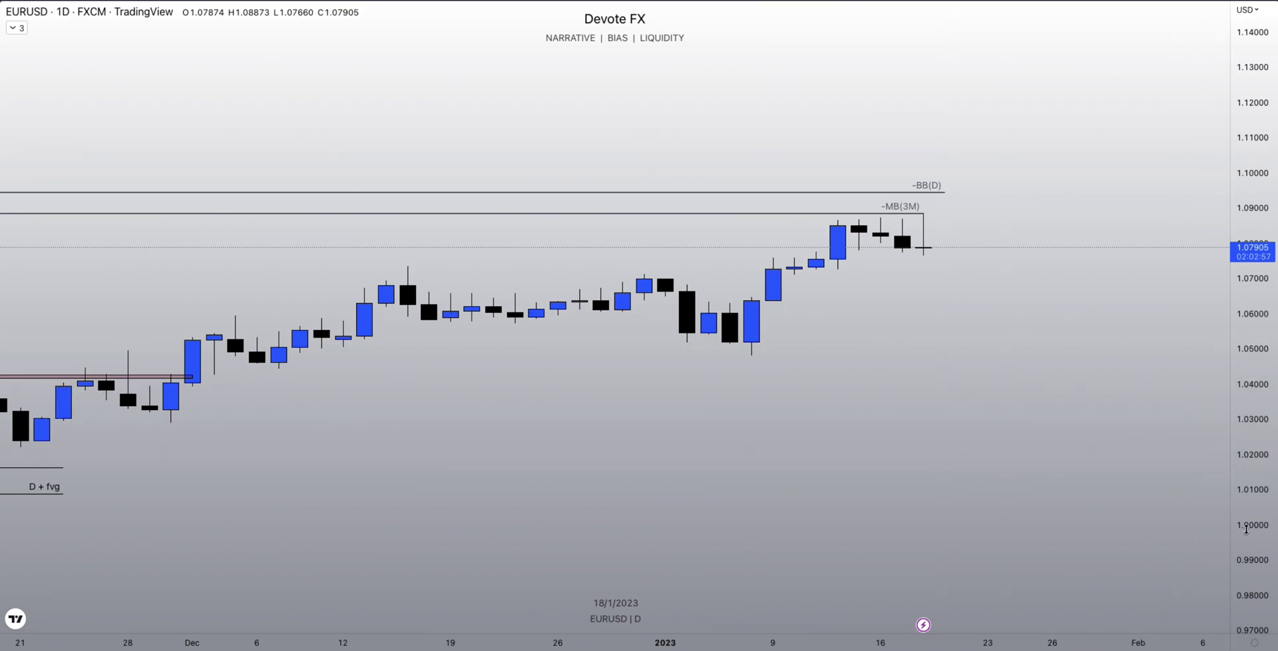
left_click_drag(1246, 531, 1106, 165)
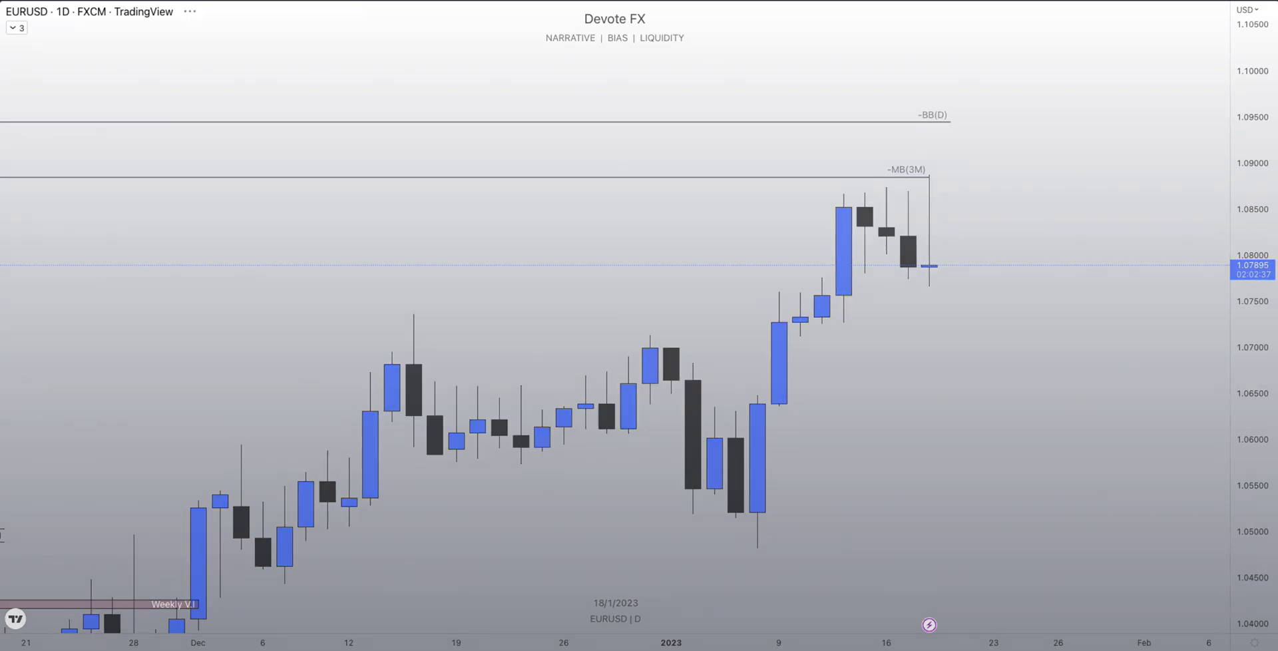
scroll(921, 351, "down", 1)
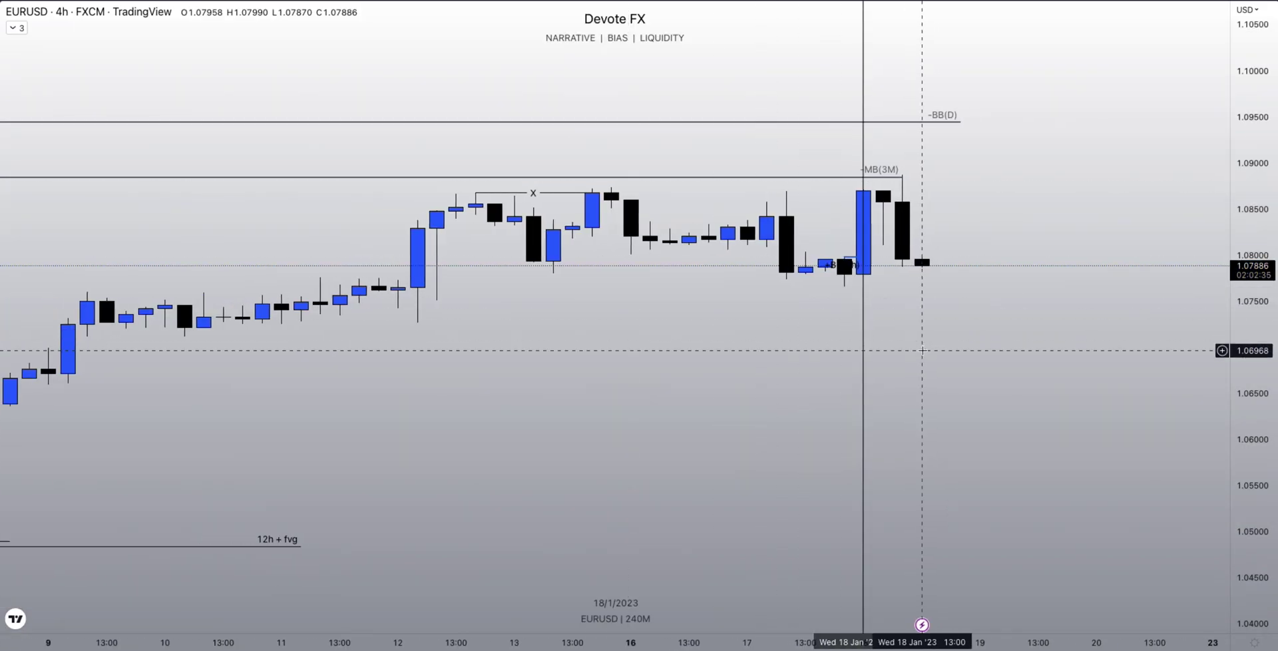
- Delete the vertical line at 18 Jan 2023 01:00 on the 4-hour chart
left_click(864, 360)
key("Delete")
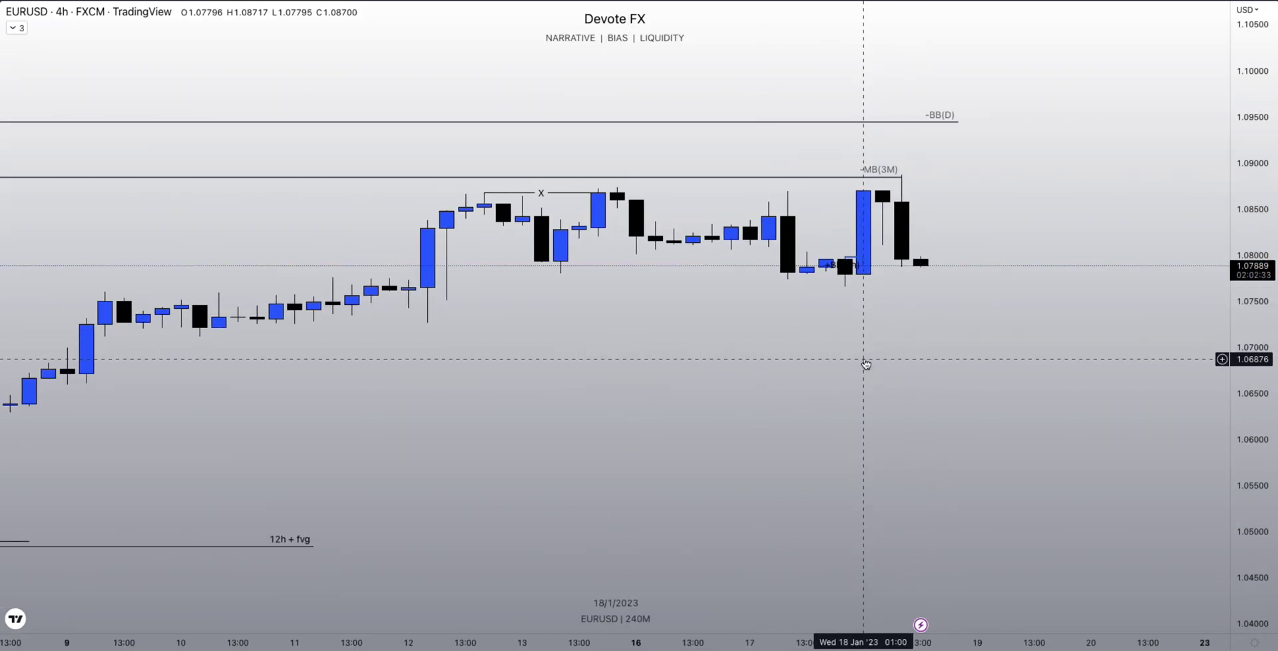
- Draw a horizontal trend line from the 21 Apr 2022 high at 1.09361 across to 17 Jan 2023, just below the -BB(D) level
scroll(865, 364, "up", 3)
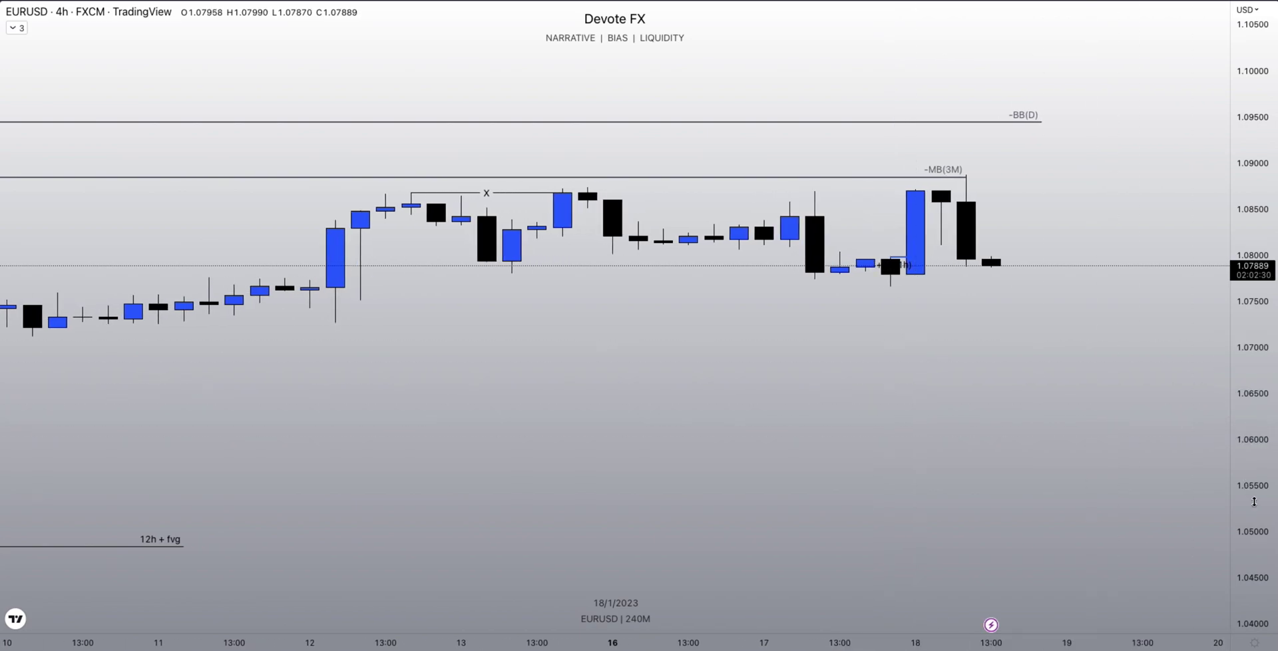
left_click_drag(1251, 536, 1115, 158)
left_click_drag(856, 288, 972, 544)
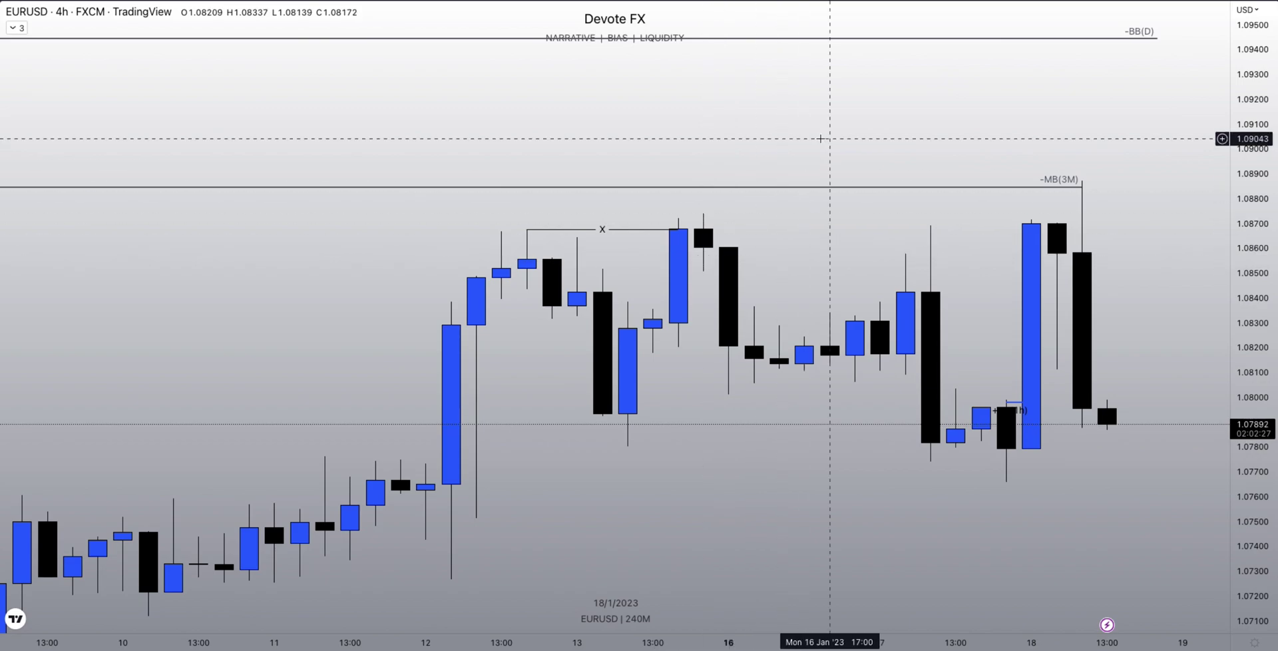
scroll(855, 120, "down", 1)
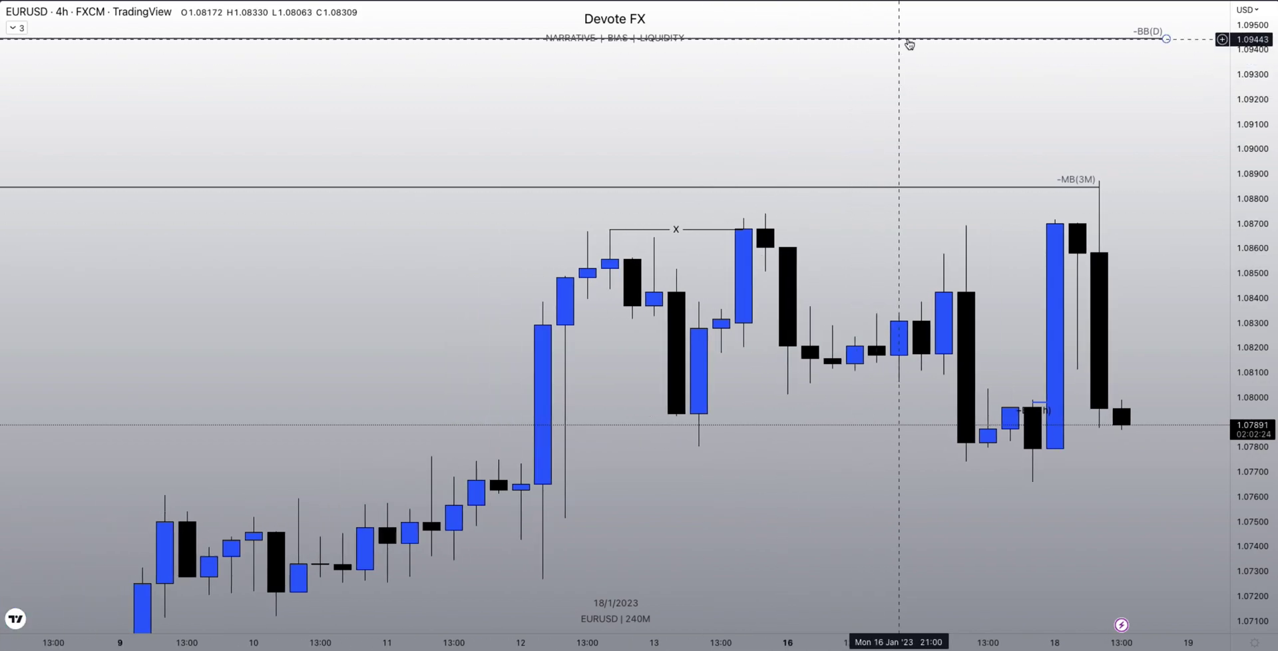
left_click(917, 43)
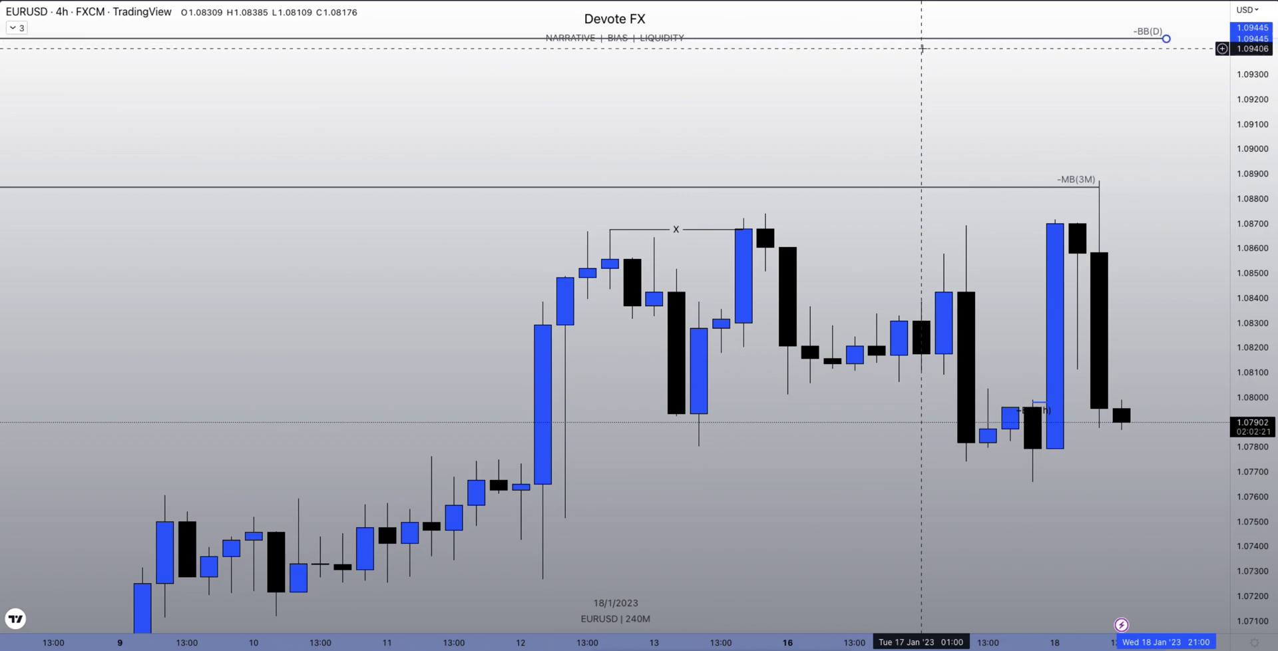
scroll(892, 133, "down", 4)
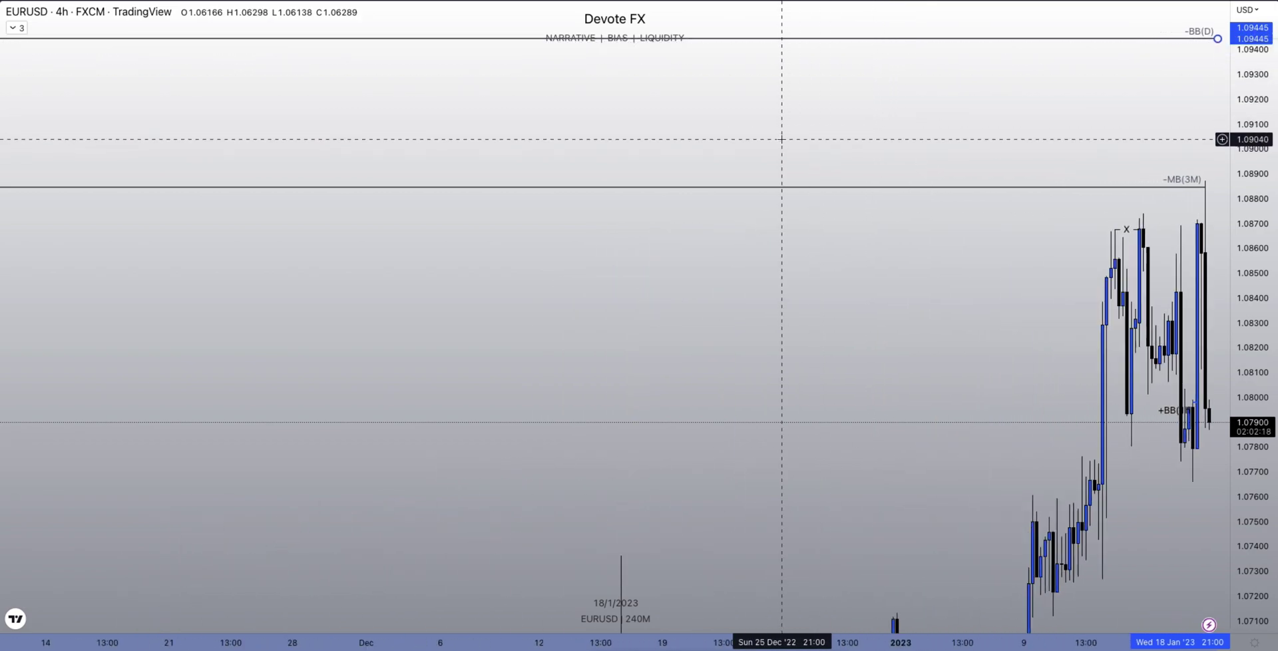
scroll(781, 139, "down", 10)
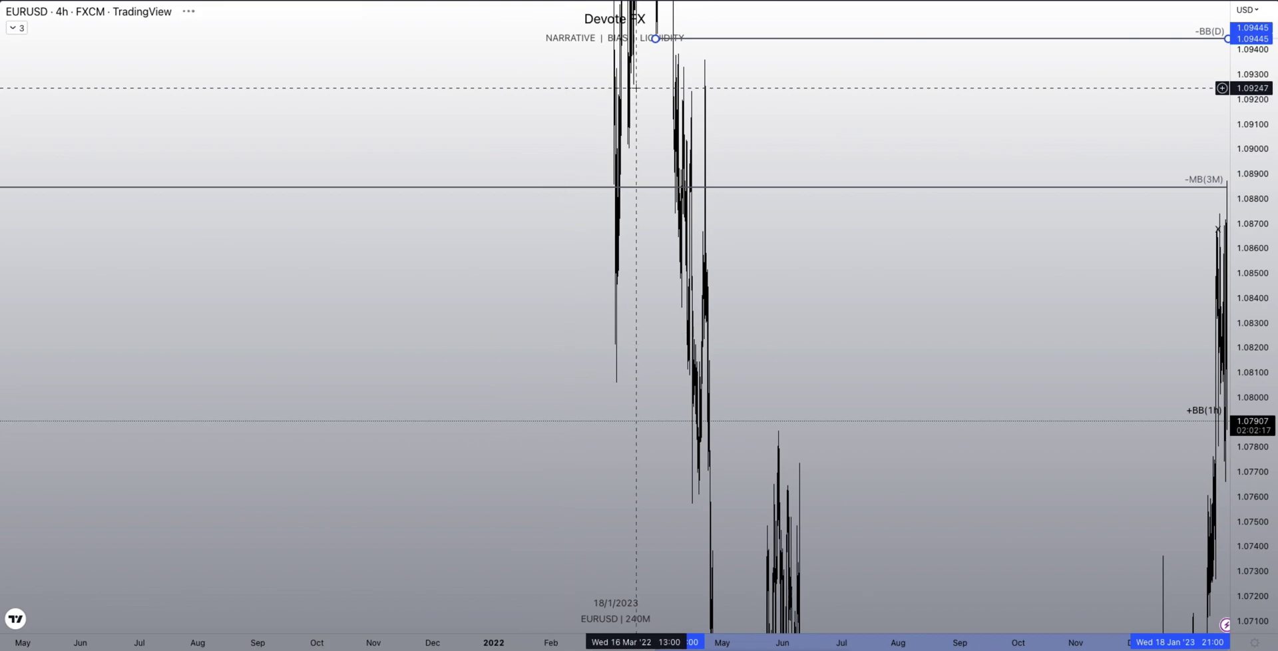
scroll(669, 73, "up", 5)
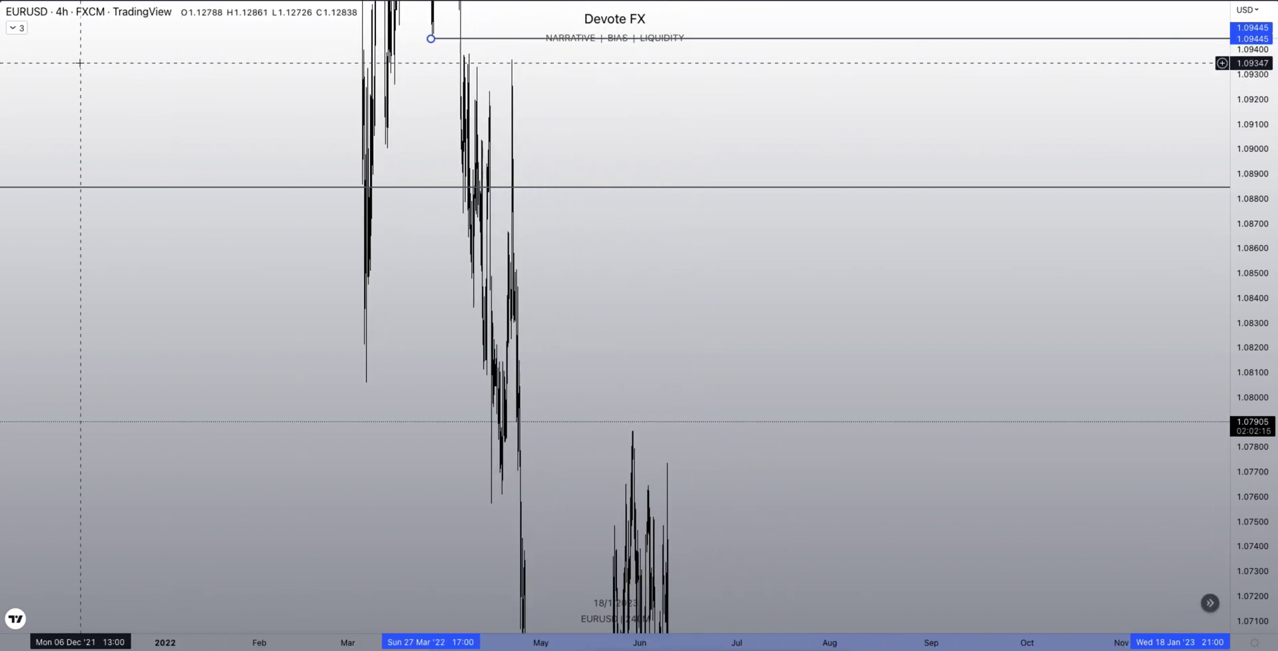
left_click(1, 63)
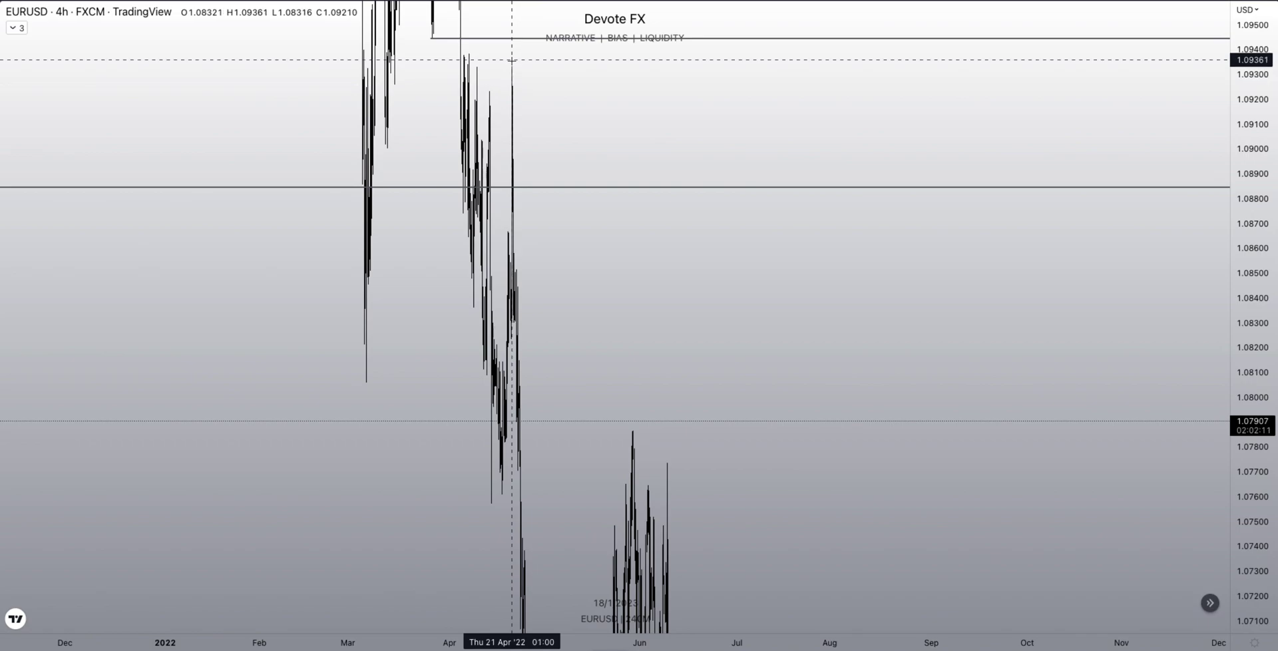
left_click(512, 59)
scroll(805, 102, "right", 5)
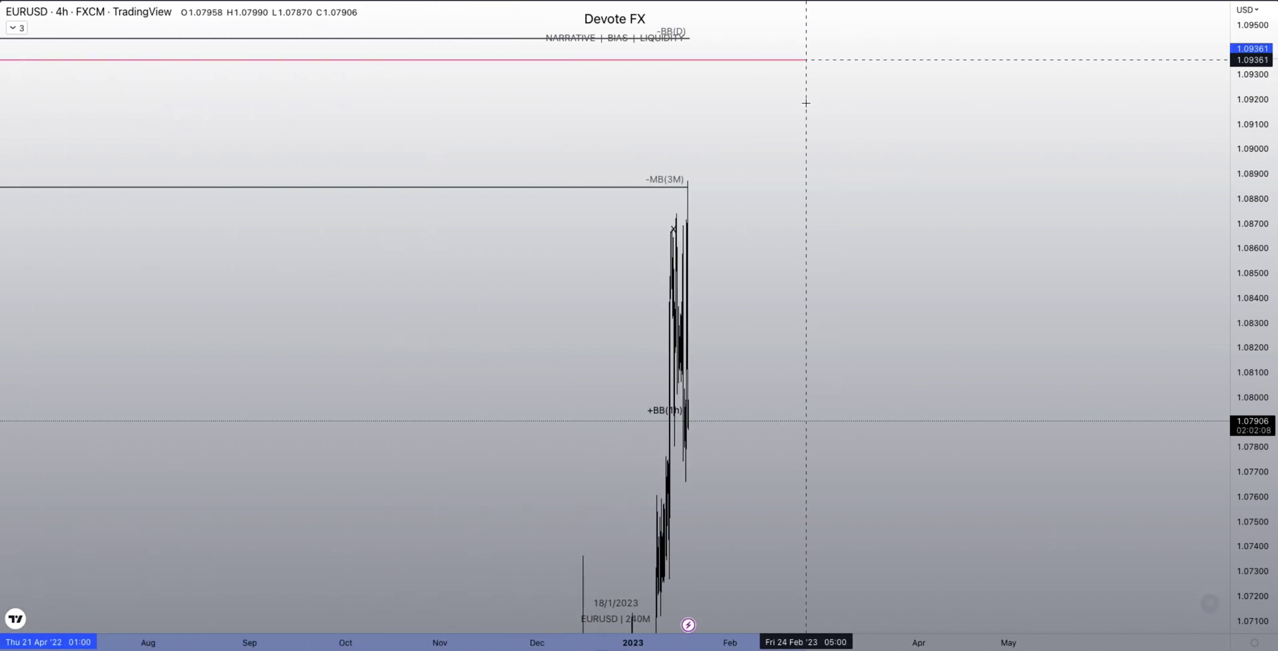
left_click(685, 60)
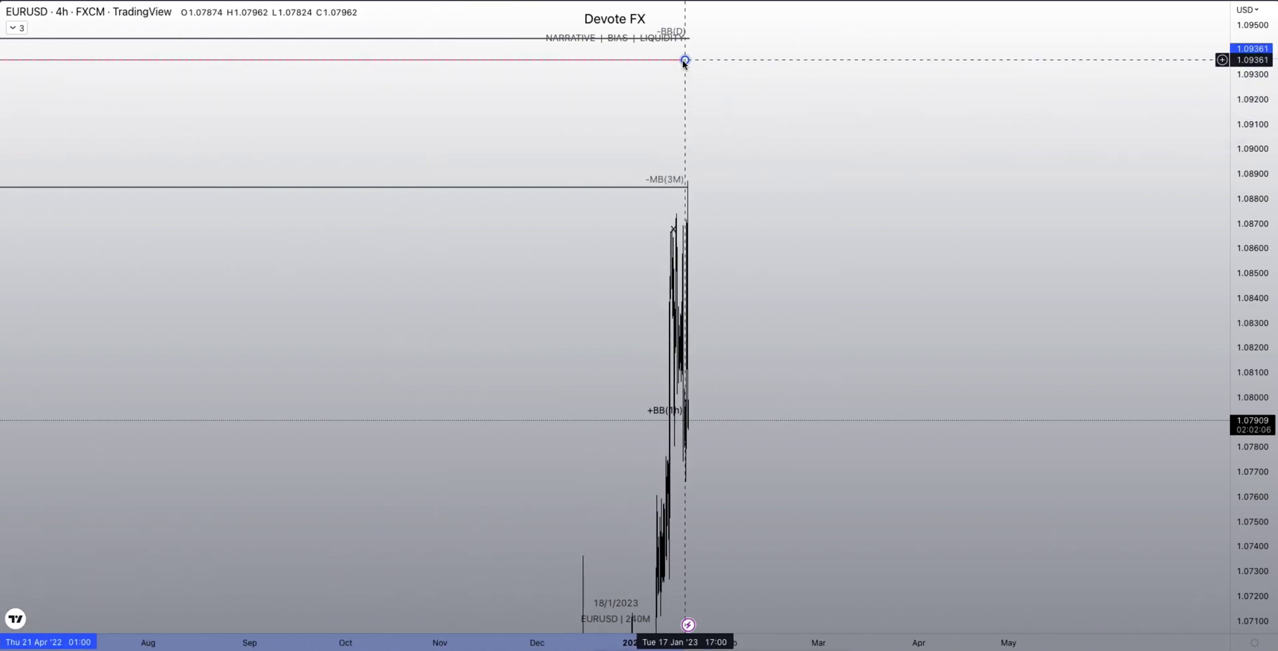
- Apply the BSL template to the new trend line at 1.09361
double_click(685, 60)
left_click(540, 499)
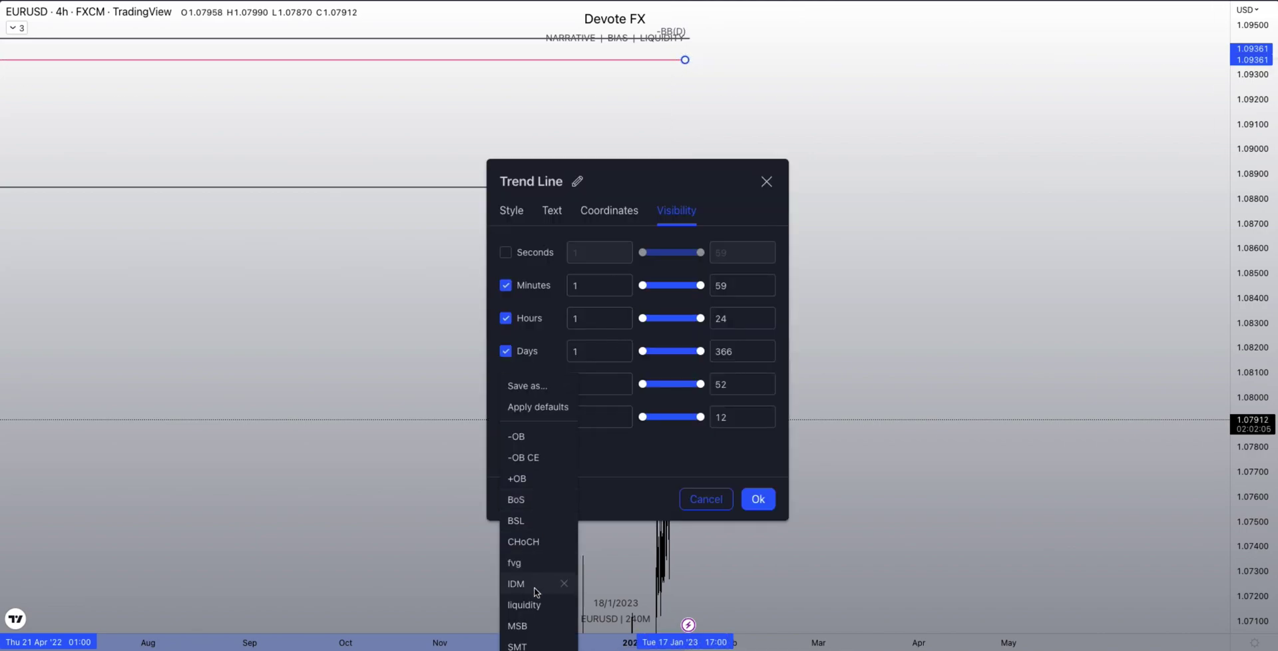
left_click(535, 521)
left_click(754, 499)
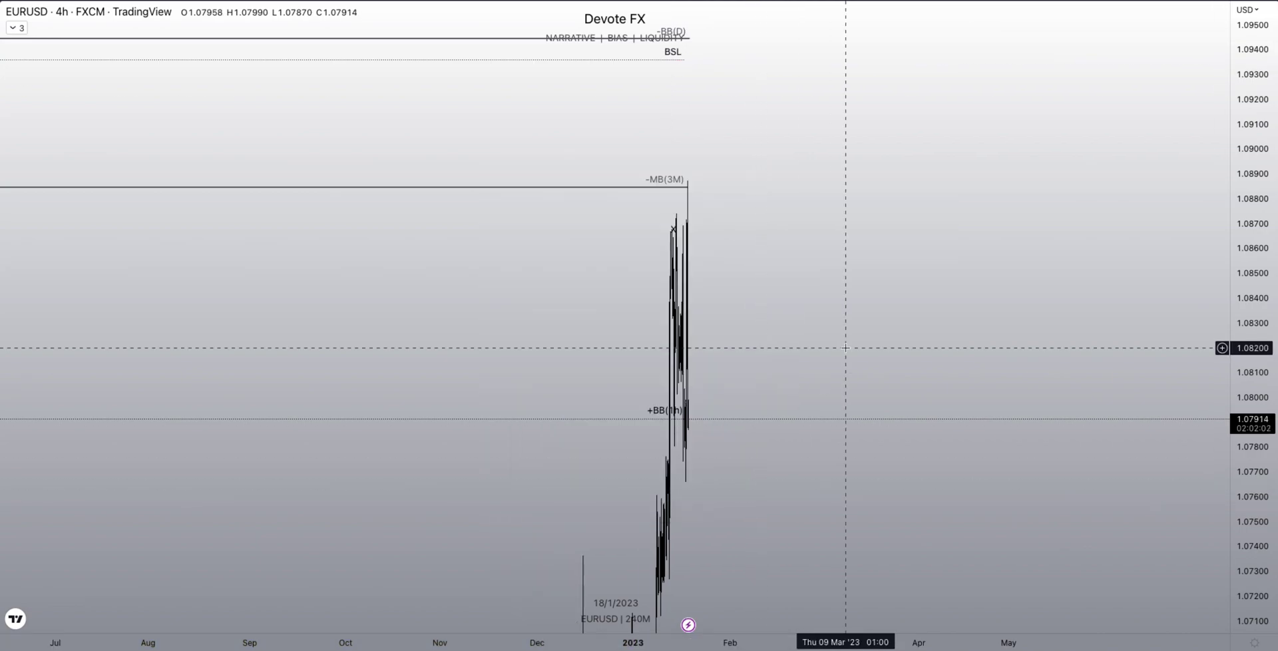
- Draw a horizontal line from the 13 Jan 2023 09:00 low at about 1.0780 to 16 Jan on the 4-hour chart
left_click_drag(1260, 140, 1259, 384)
scroll(848, 265, "up", 10)
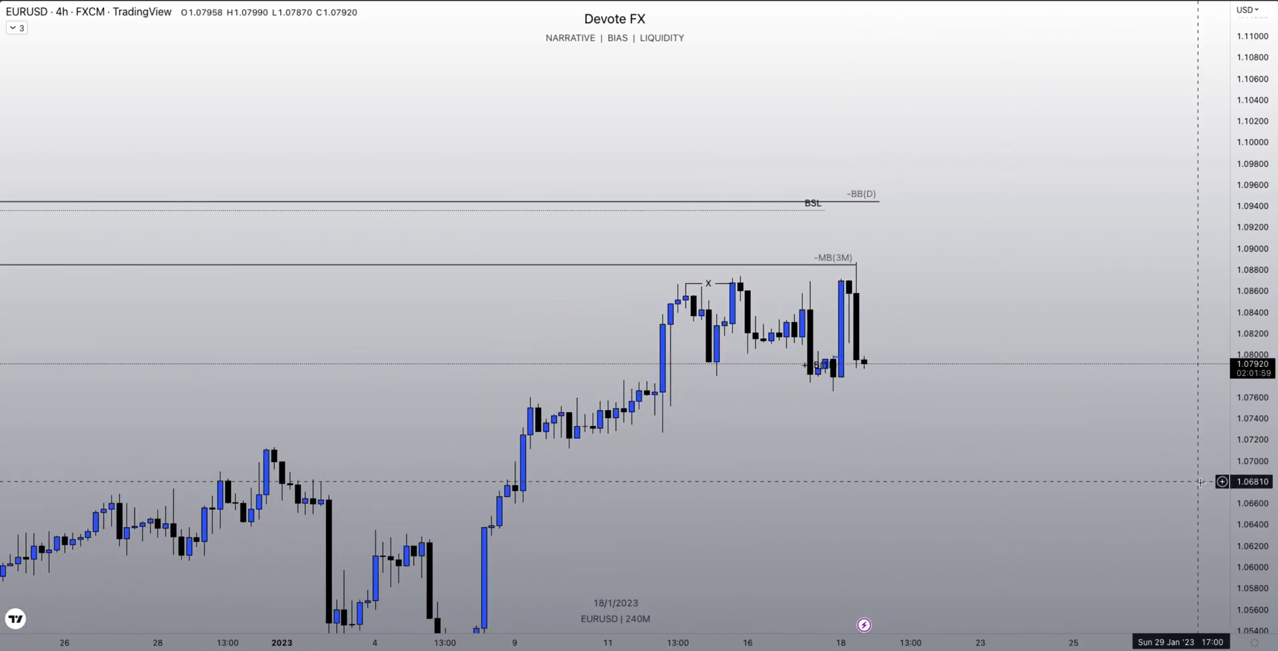
left_click_drag(1269, 557, 1258, 343)
scroll(550, 163, "up", 5)
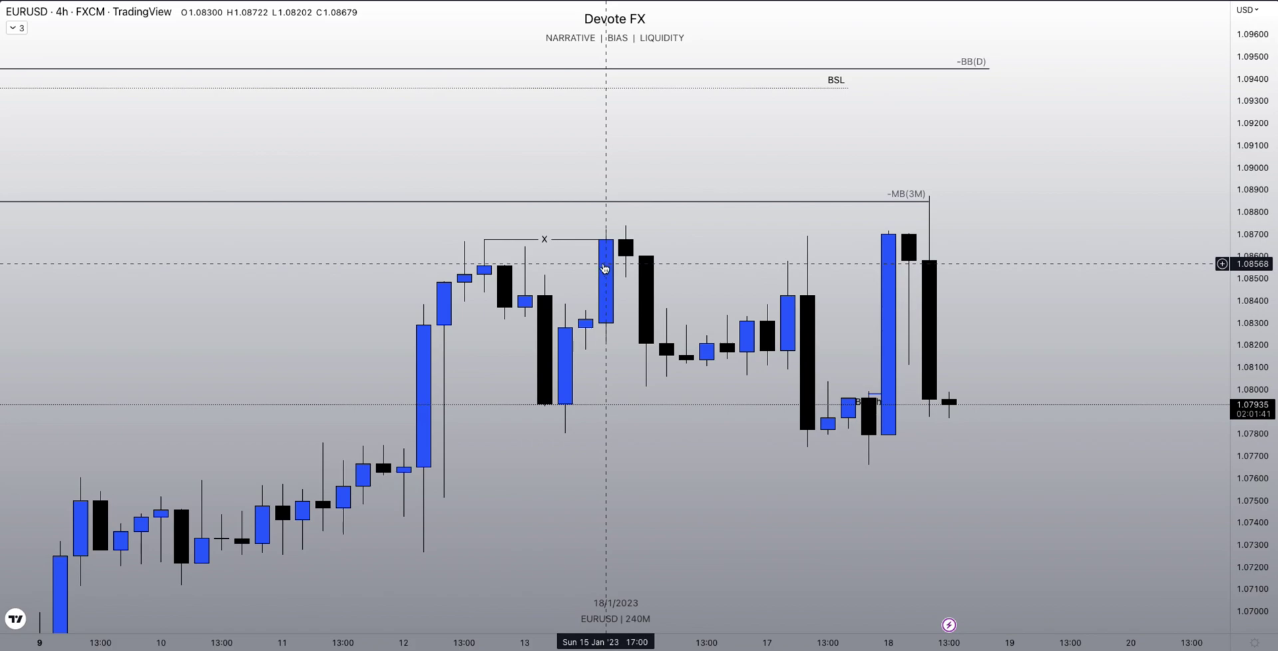
scroll(607, 321, "up", 2)
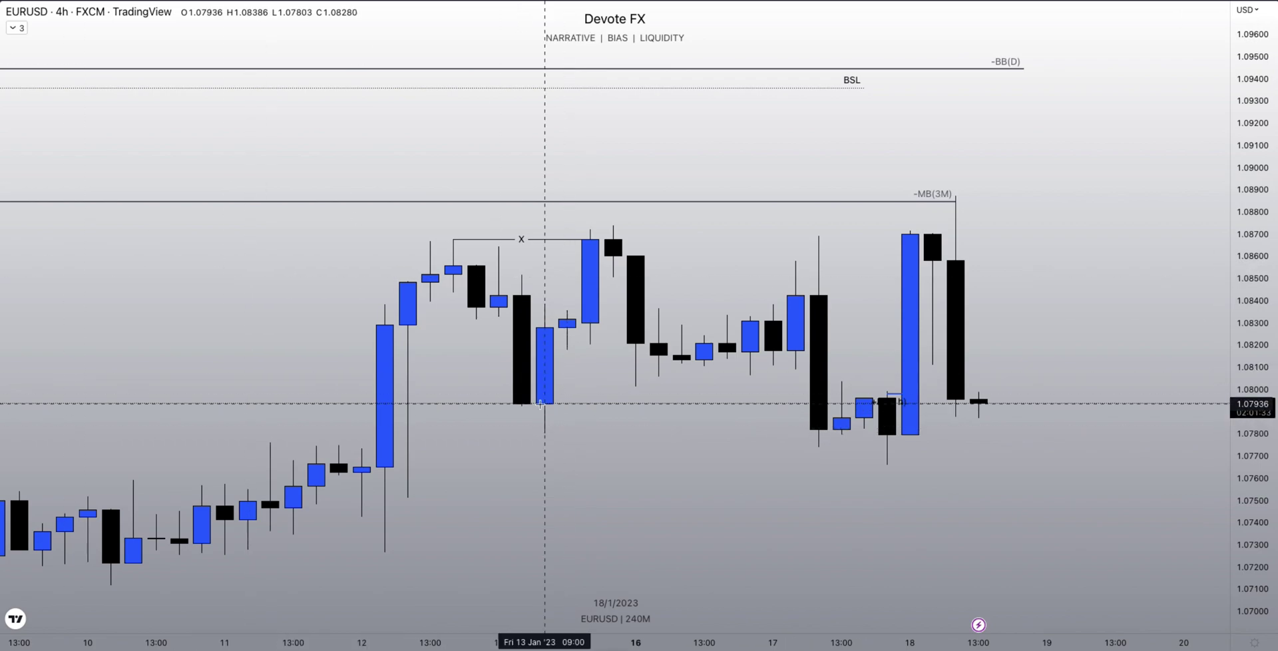
left_click_drag(545, 433, 681, 433)
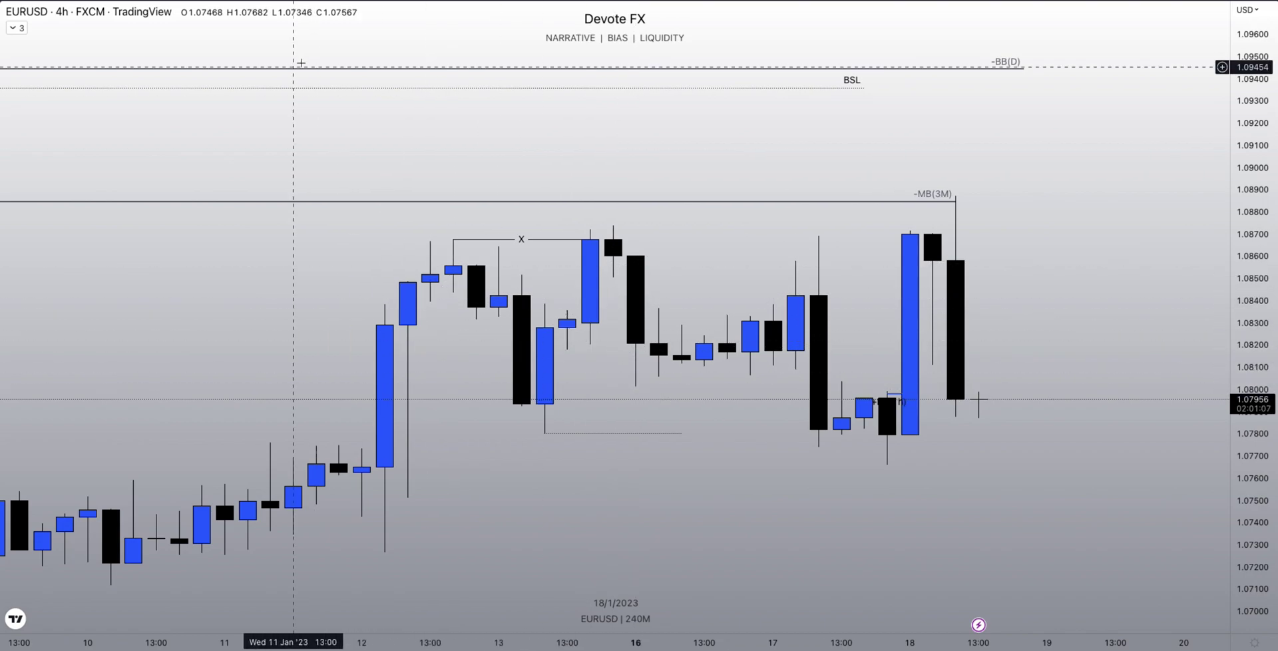
- Switch to the 1-hour chart and examine price from 12 to 18 January around the marked 13 January low and the +BB(1h) level
left_click(292, 1)
scroll(638, 253, "left", 10)
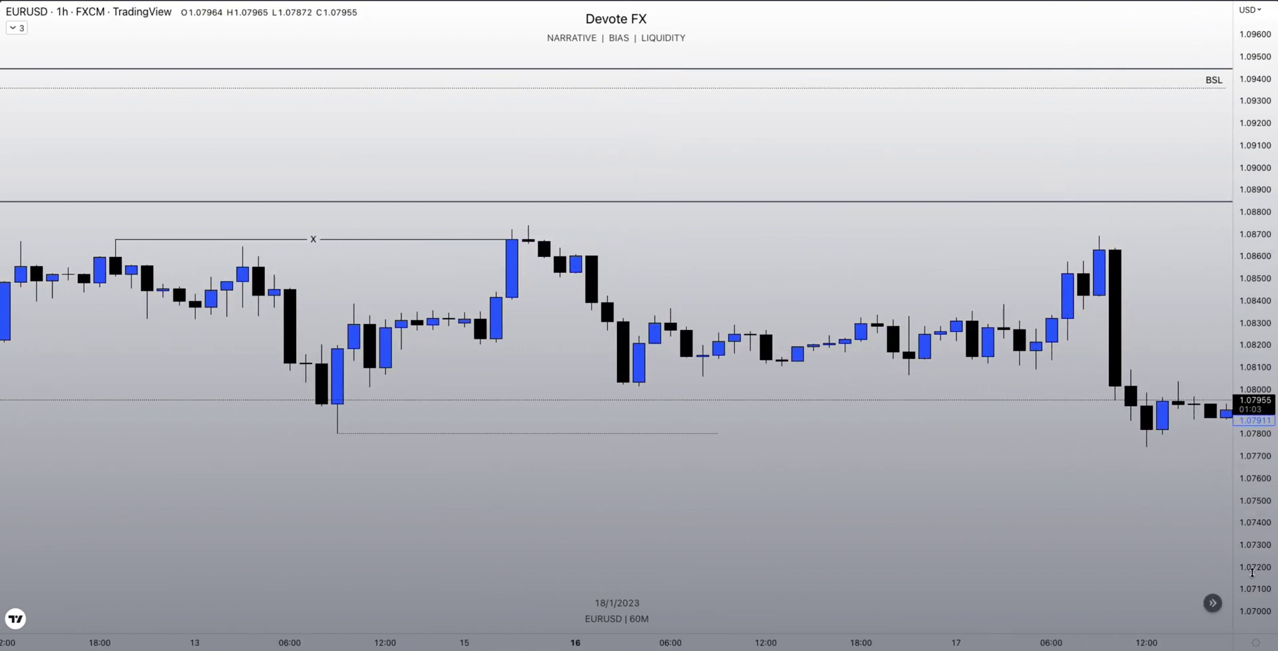
left_click_drag(1252, 575, 1130, 294)
scroll(1060, 329, "down", 1)
scroll(1060, 330, "down", 2)
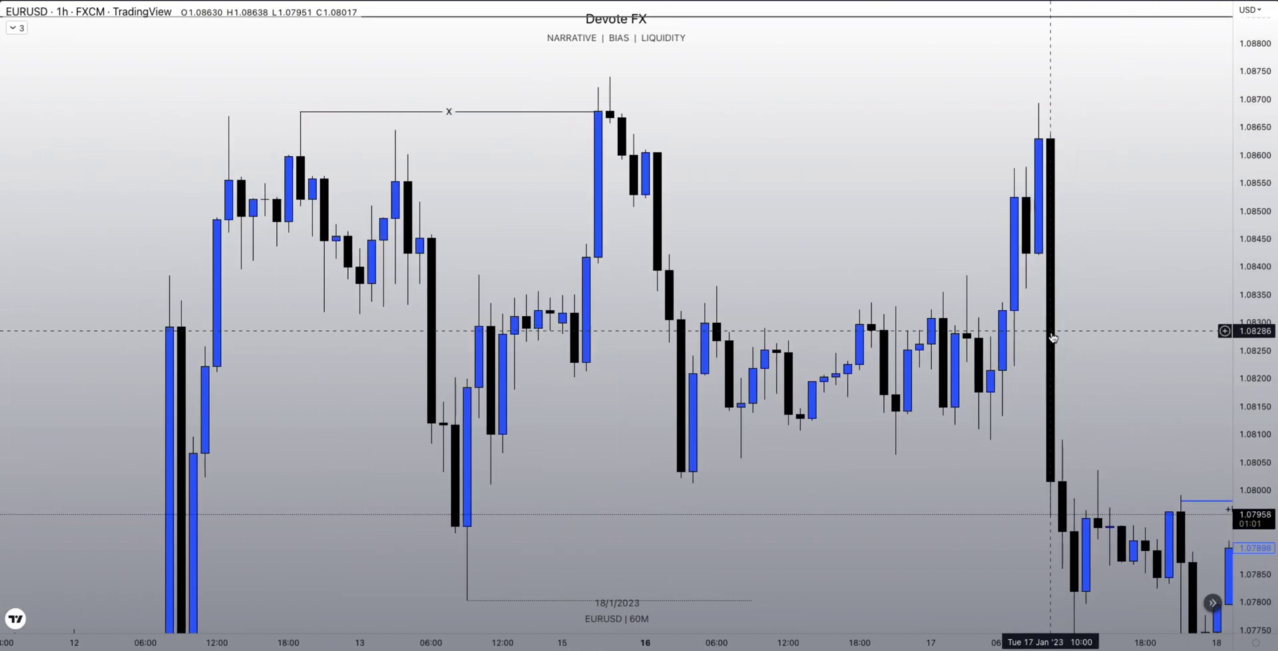
left_click_drag(1235, 179, 1231, 253)
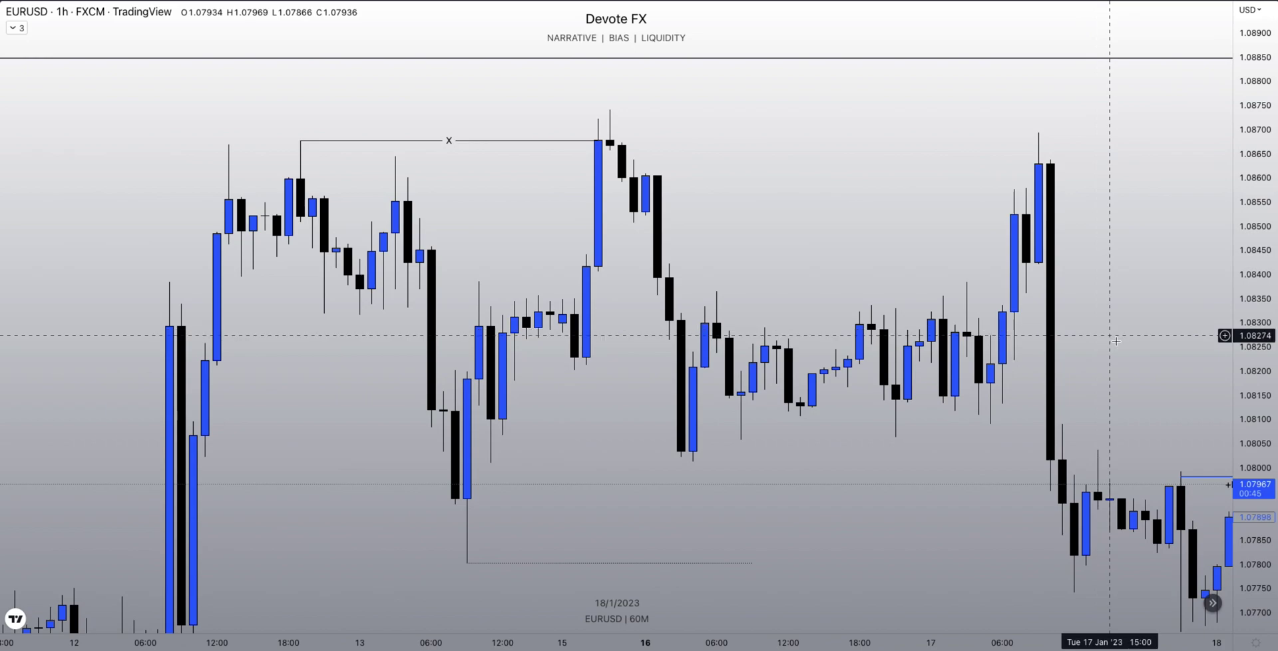
scroll(1097, 344, "up", 1)
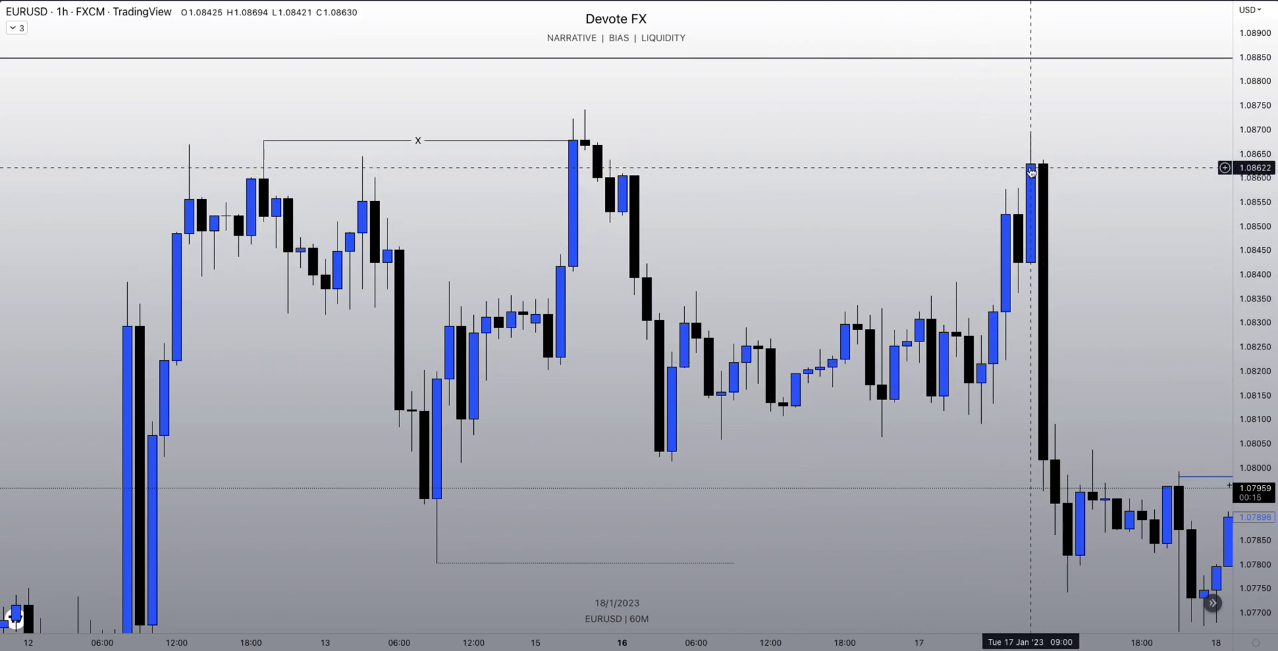
left_click_drag(969, 450, 904, 382)
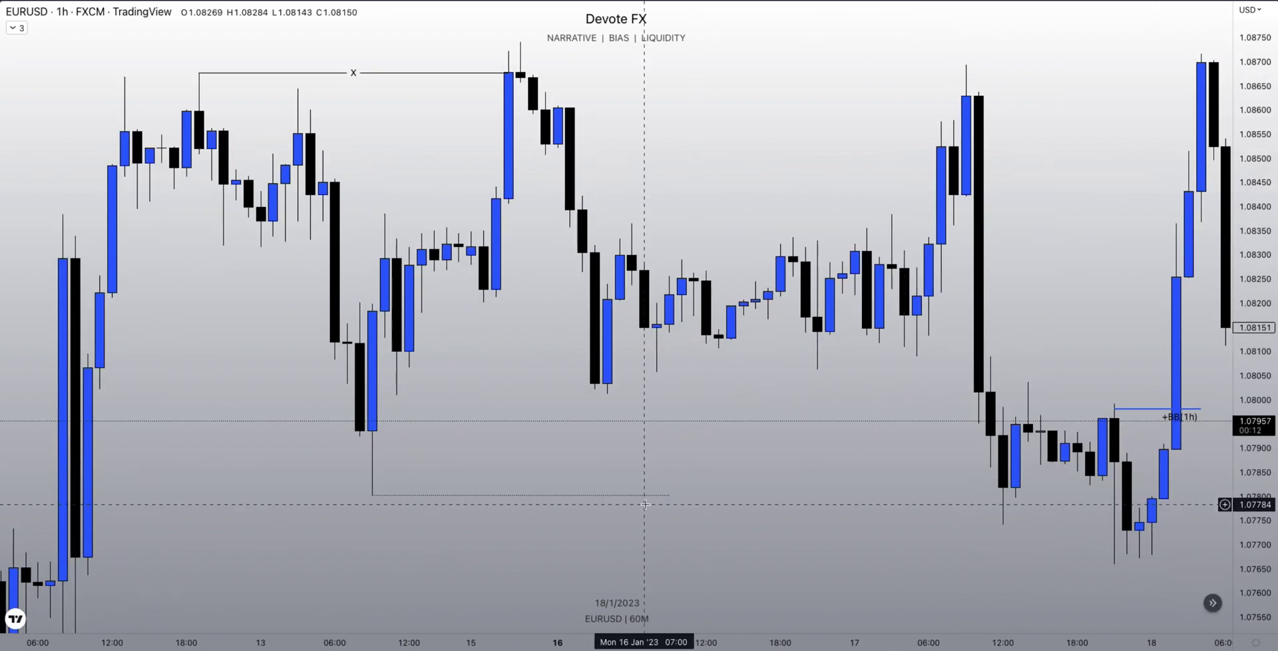
left_click_drag(793, 455, 794, 508)
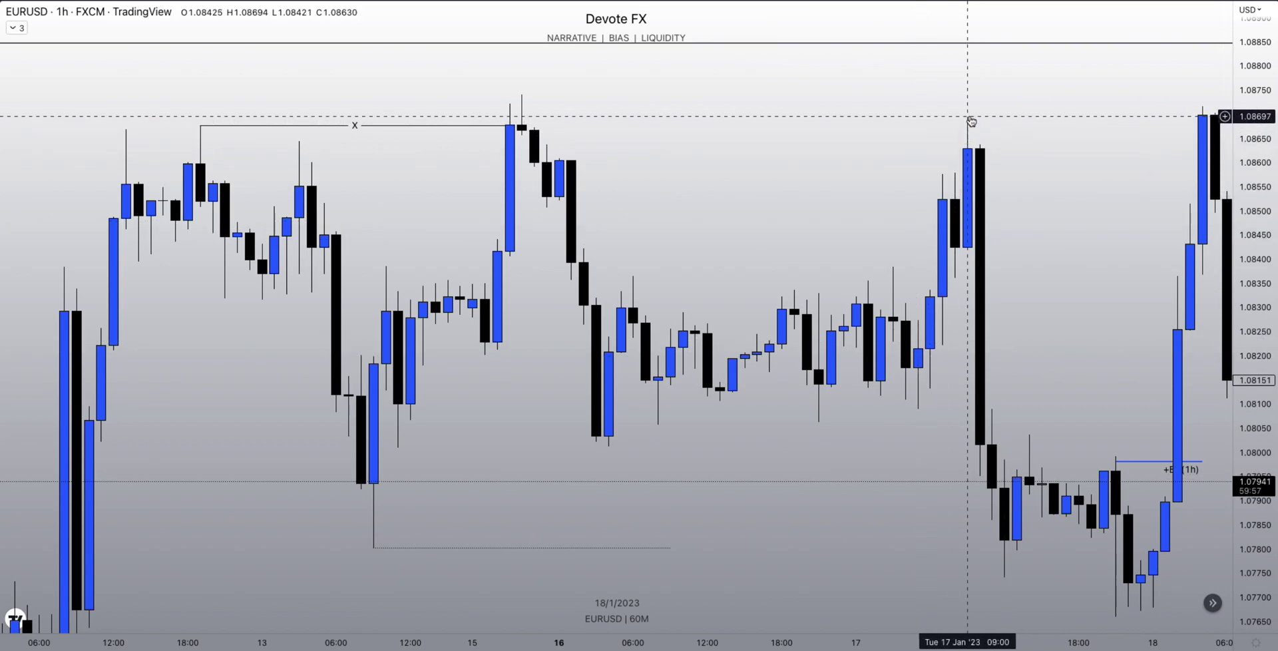
scroll(766, 550, "down", 1)
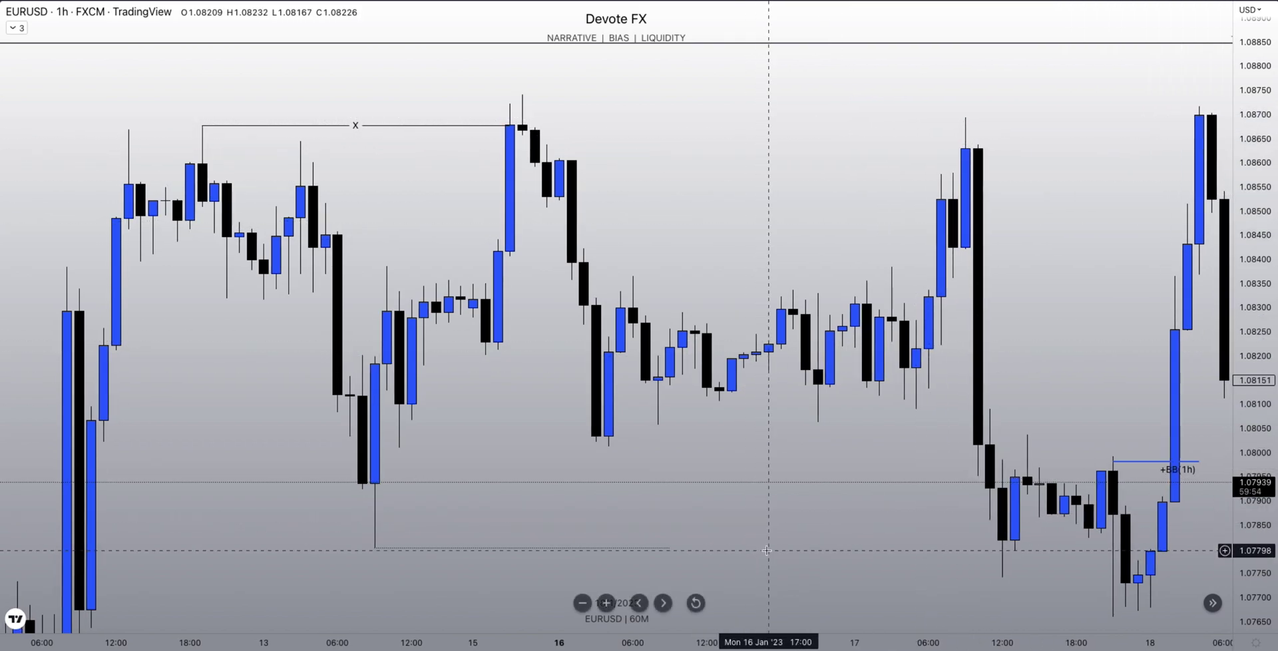
scroll(770, 546, "right", 3)
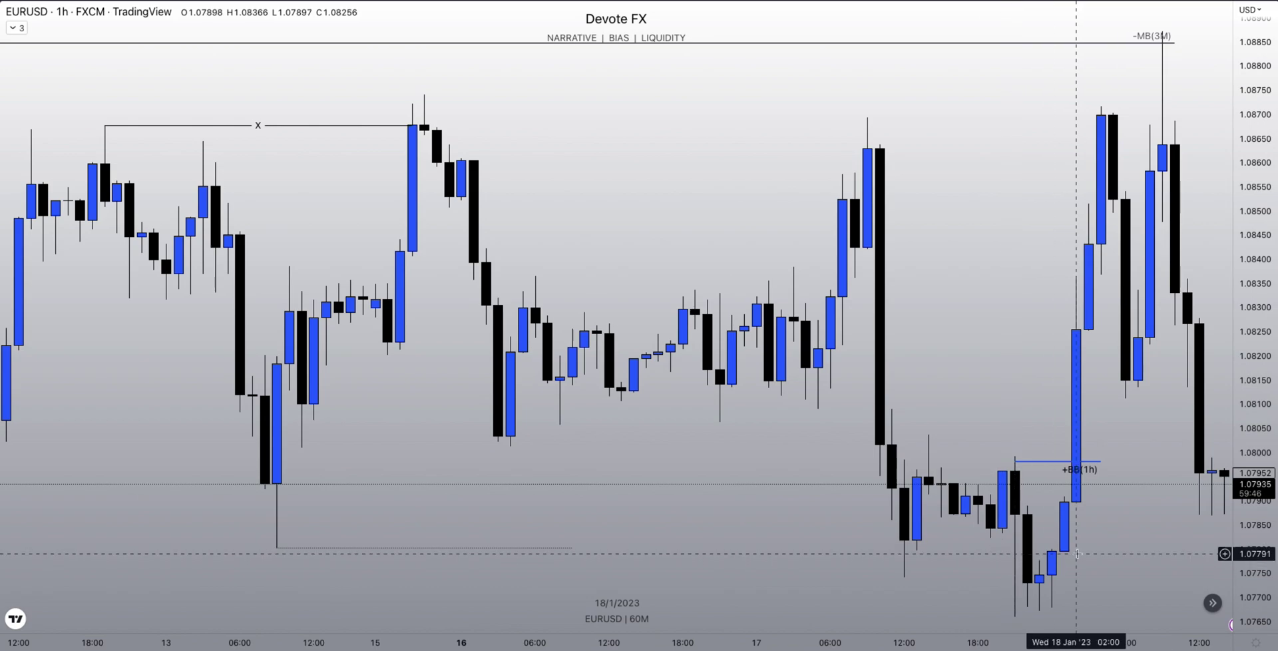
- Examine the 1-hour price action from the marked 13 January low through the +BB(1h) level up to the -MB(3M) level
scroll(1002, 549, "right", 3)
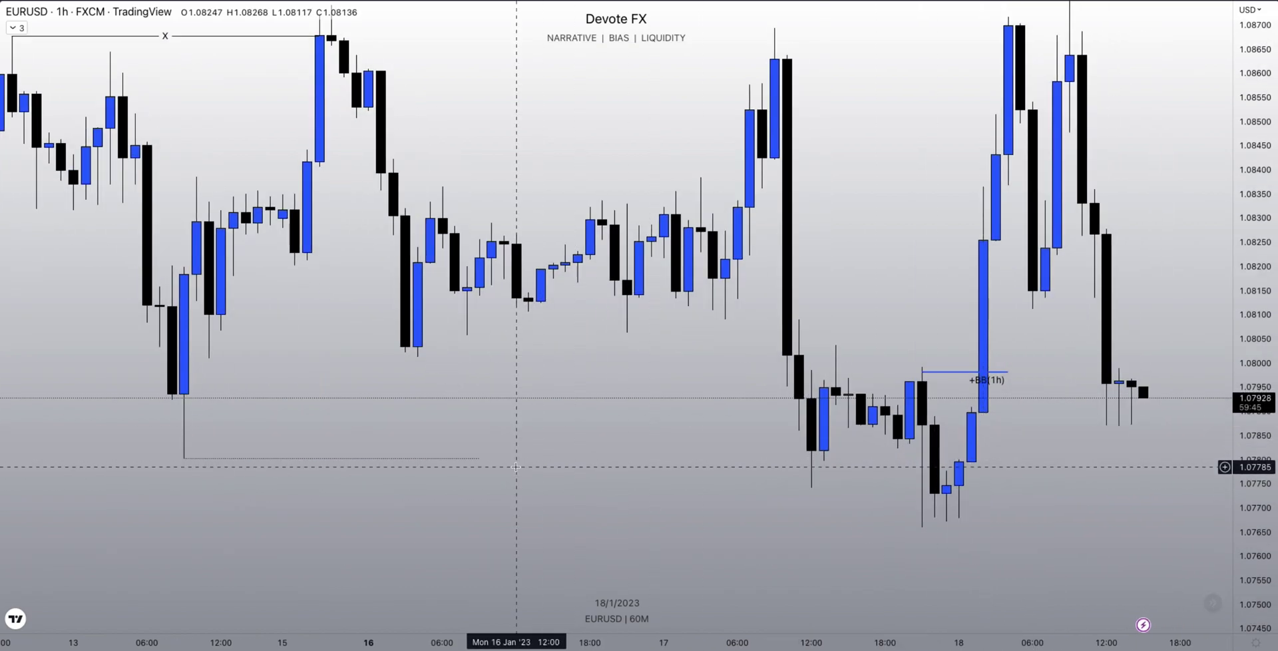
left_click(477, 458)
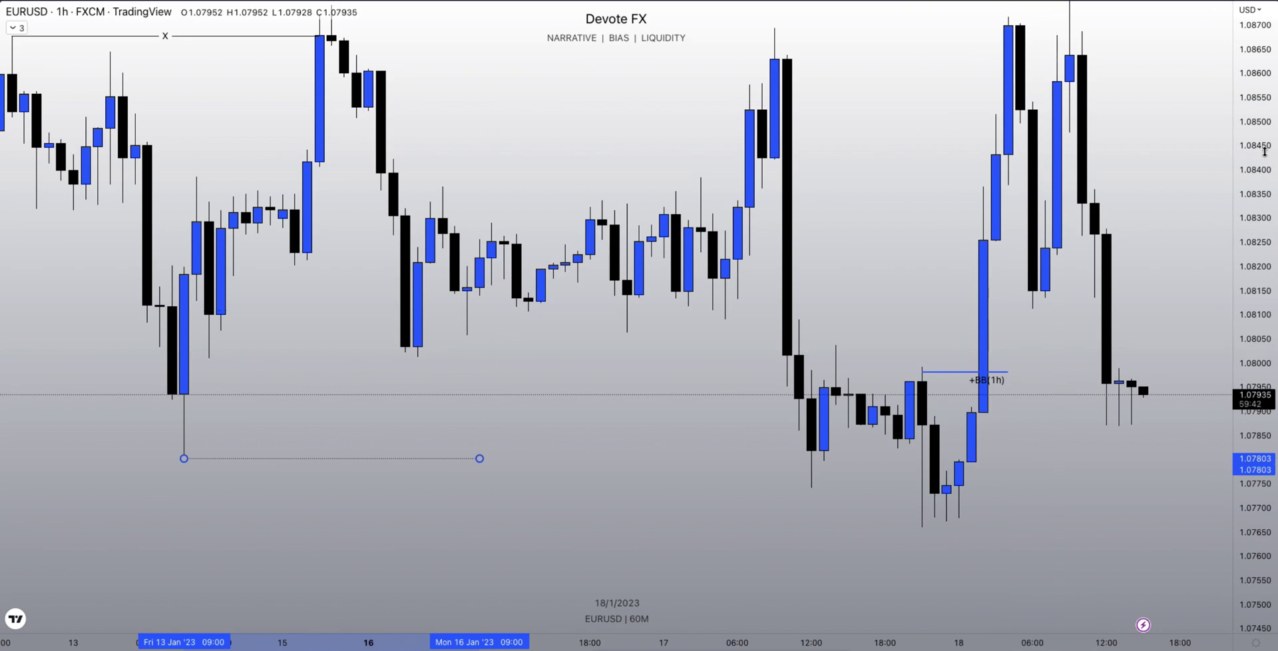
left_click_drag(1263, 152, 1256, 360)
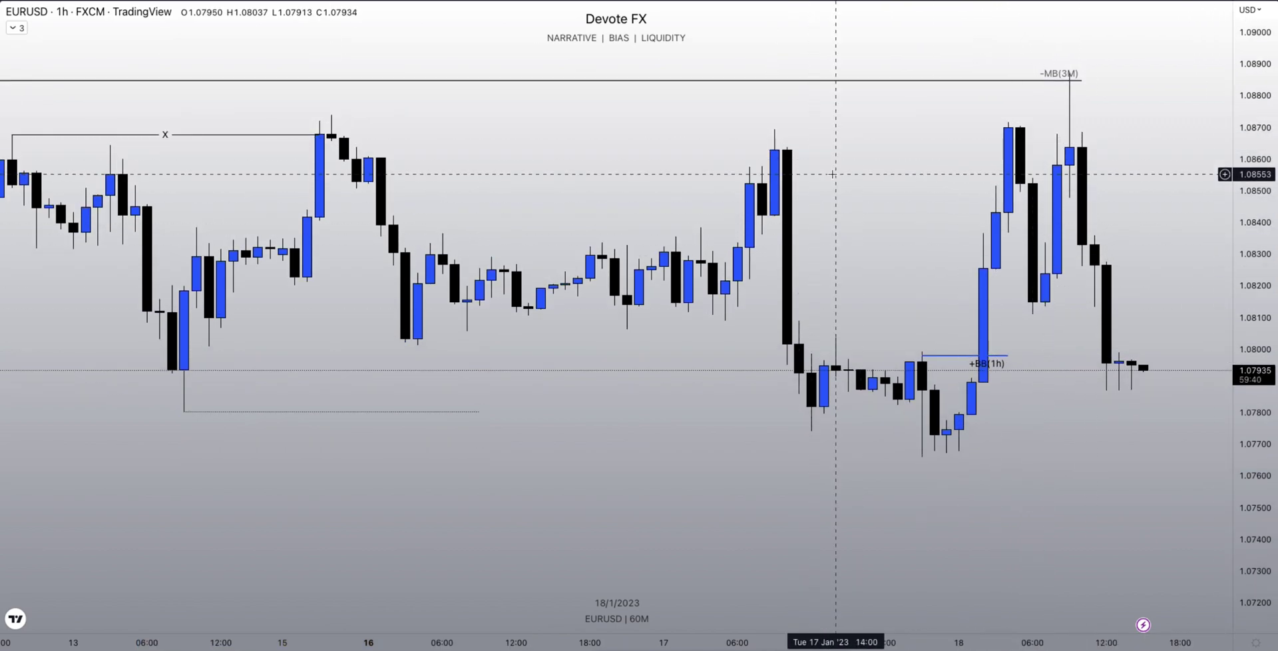
left_click_drag(832, 174, 862, 283)
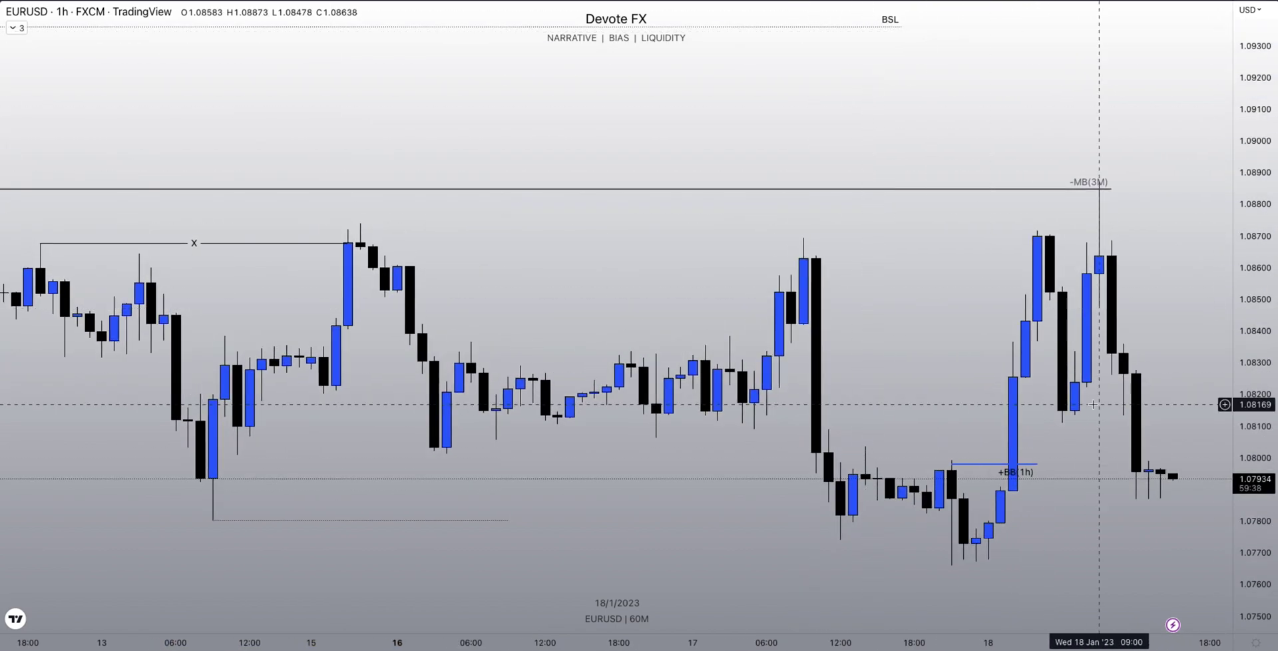
scroll(1108, 480, "up", 3)
left_click_drag(1108, 479, 995, 314)
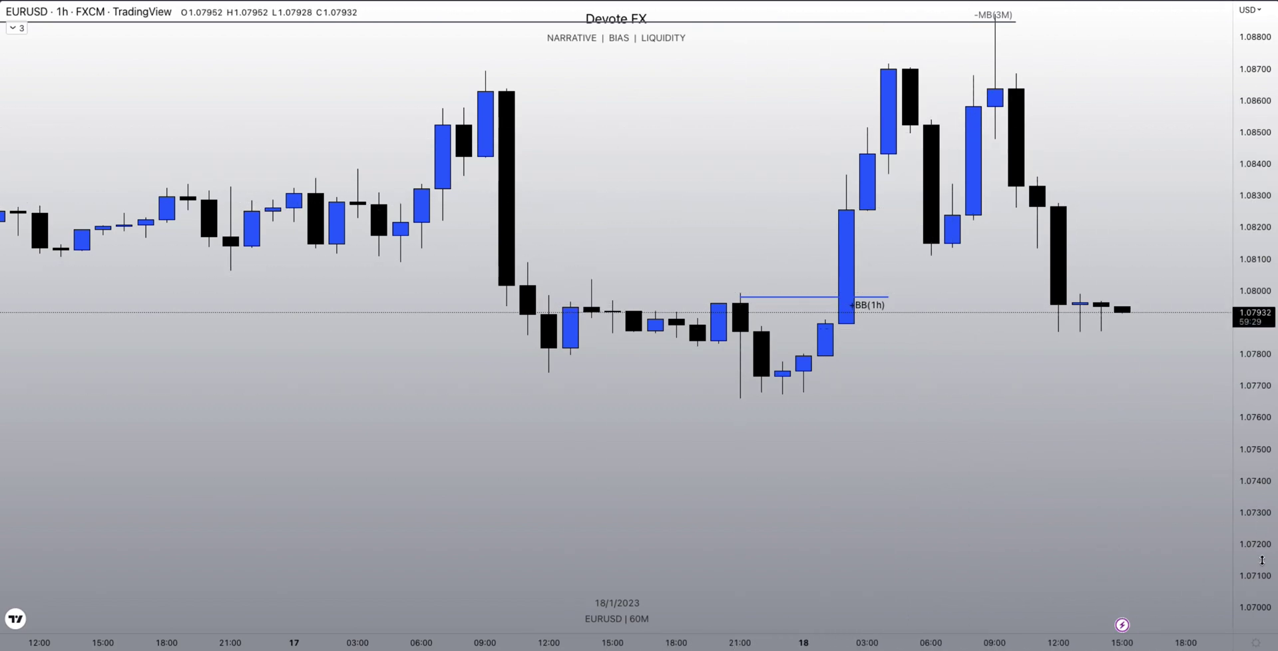
left_click_drag(1262, 560, 1260, 296)
left_click_drag(1017, 378, 1000, 509)
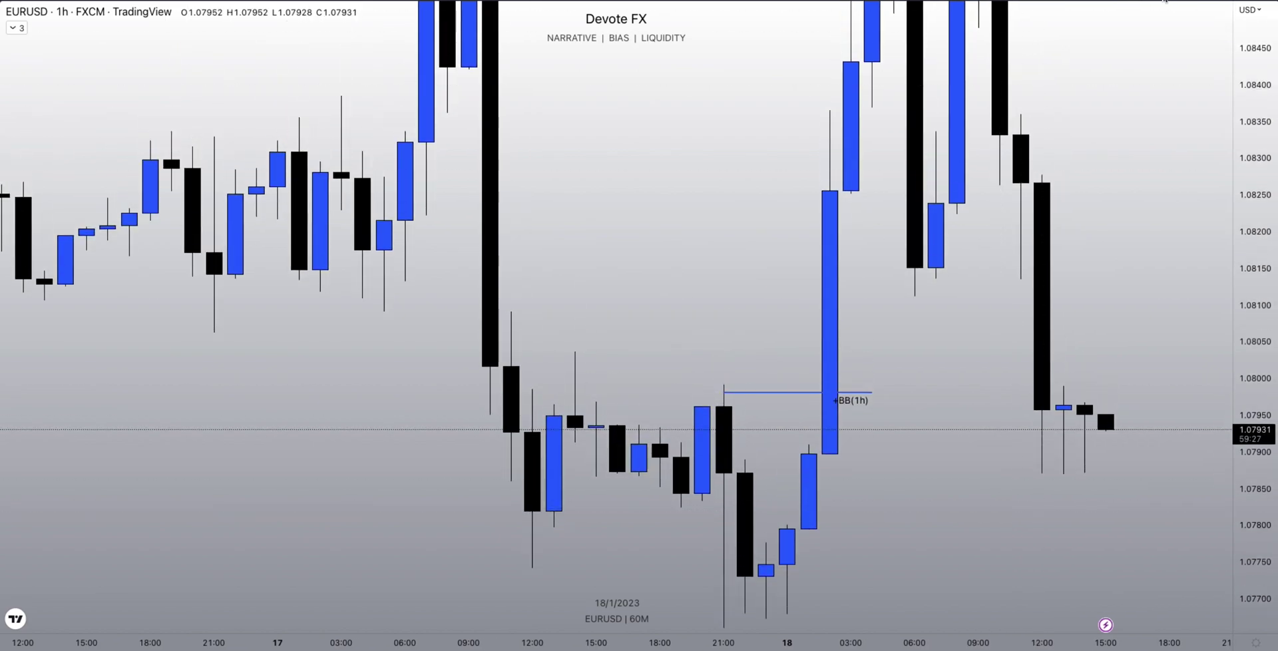
- Switch to a two-chart side-by-side layout with EURUSD next to GBPUSD, framing the EURUSD lows of 17 January
left_click(1099, 1)
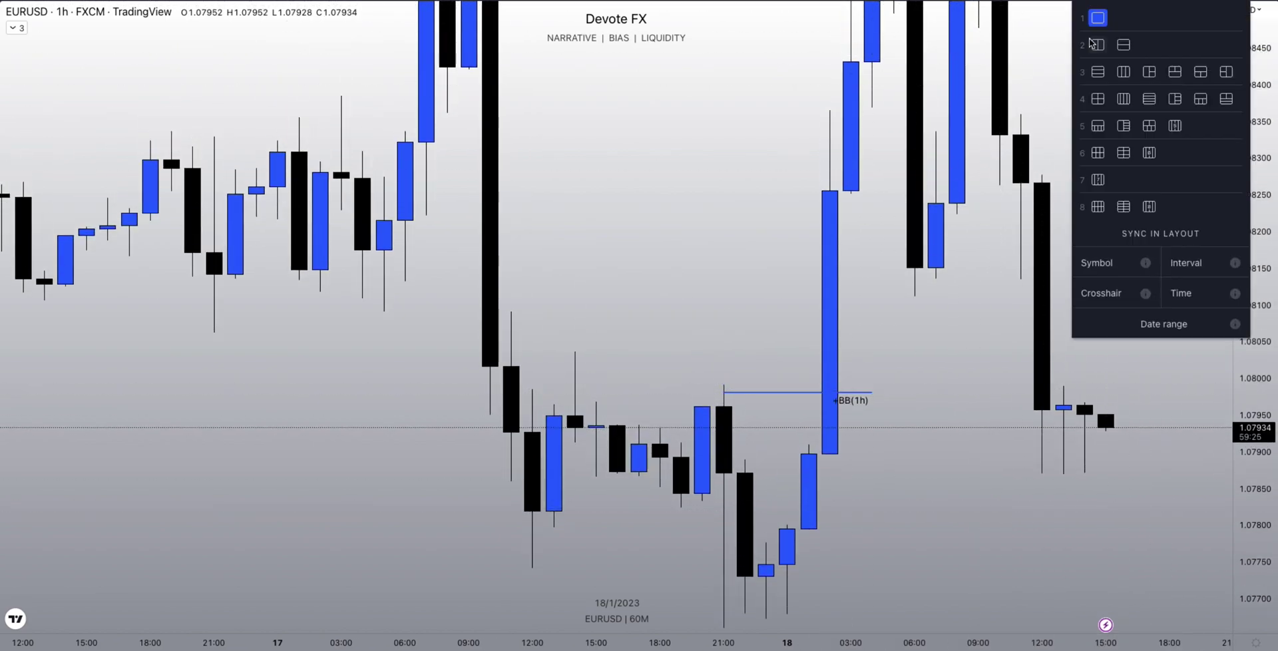
left_click(1097, 46)
scroll(987, 338, "down", 2)
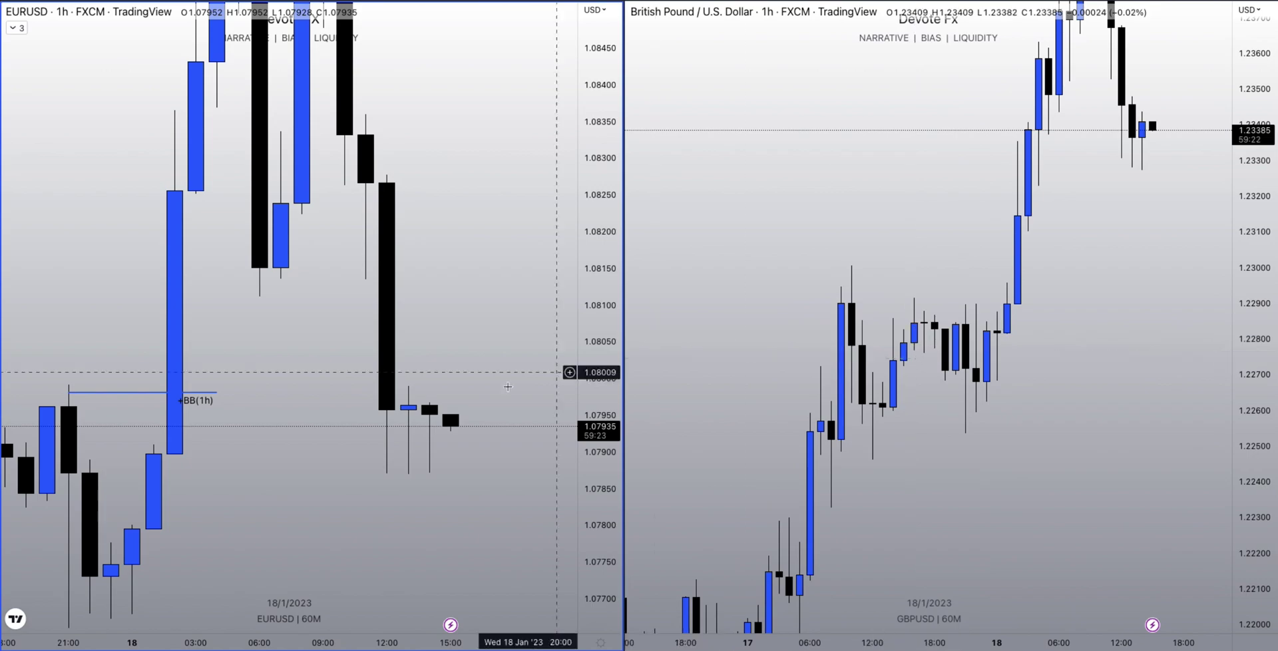
scroll(505, 386, "down", 2)
scroll(492, 390, "left", 1)
left_click_drag(407, 446, 403, 326)
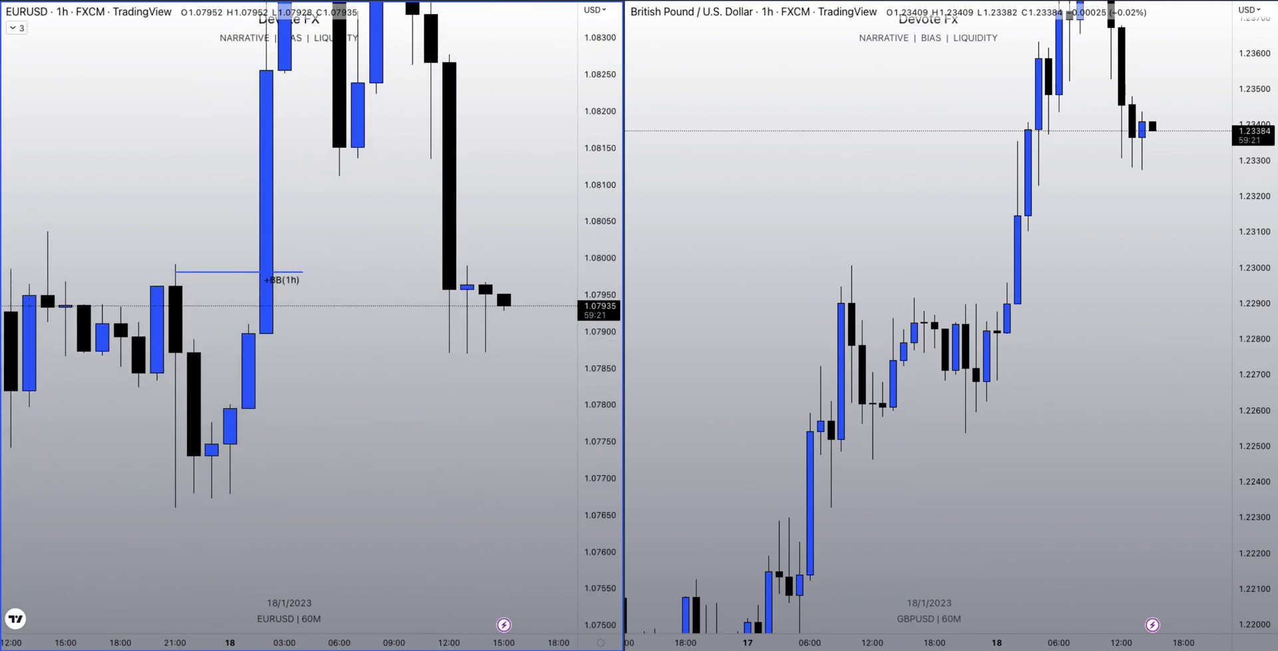
- Draw a short trend line between the 17 January 22:00 and 23:00 lows on the EURUSD chart and apply the SMT template
left_click(197, 498)
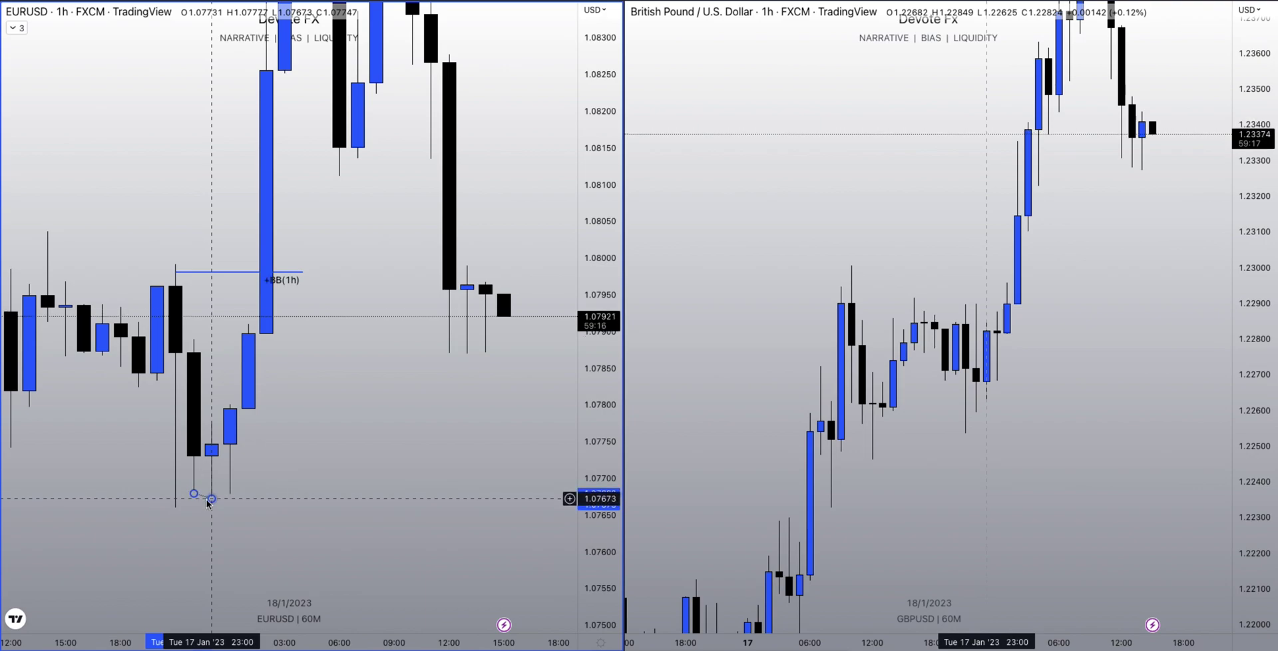
double_click(211, 499)
left_click(532, 500)
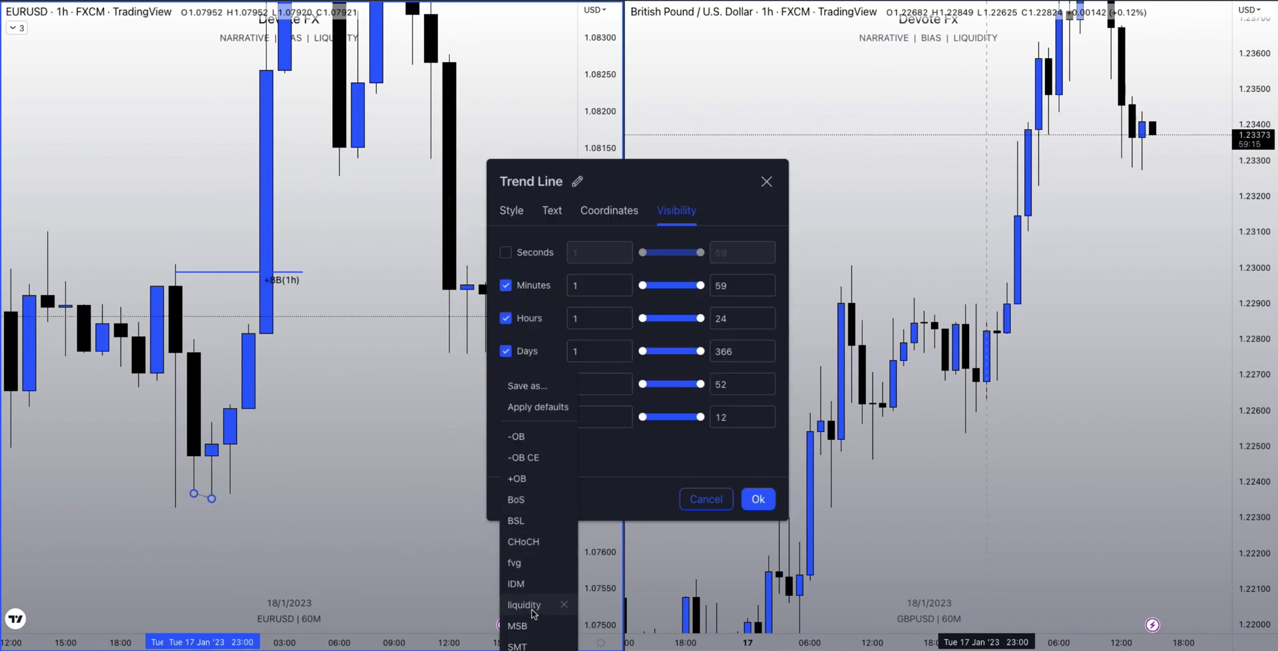
left_click(521, 644)
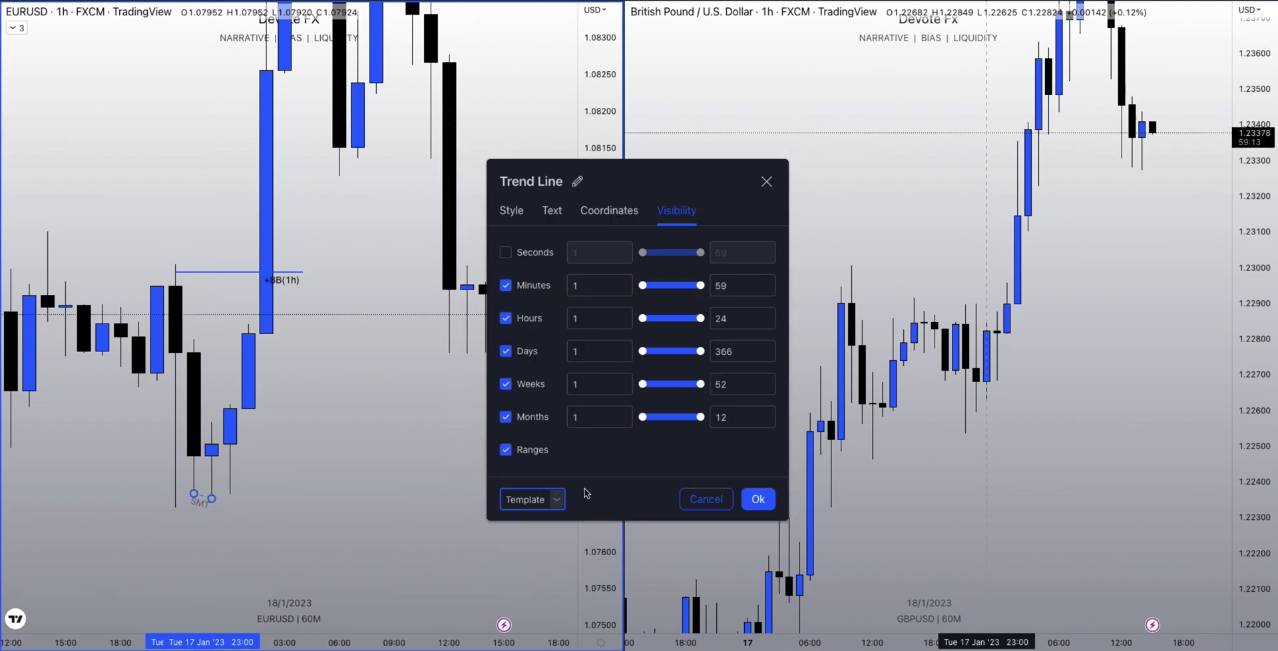
left_click(751, 502)
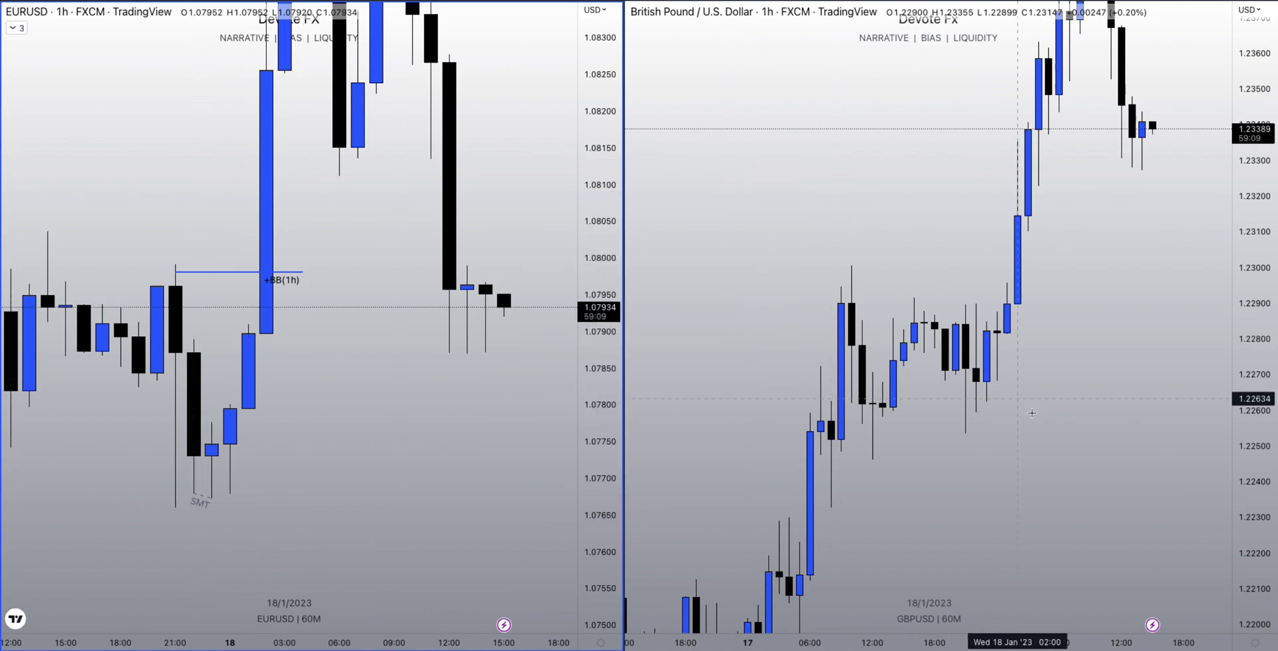
- Connect the matching 17 January 22:00 and 23:00 lows on the GBPUSD chart with a trend line and apply the SMT template
left_click(976, 413)
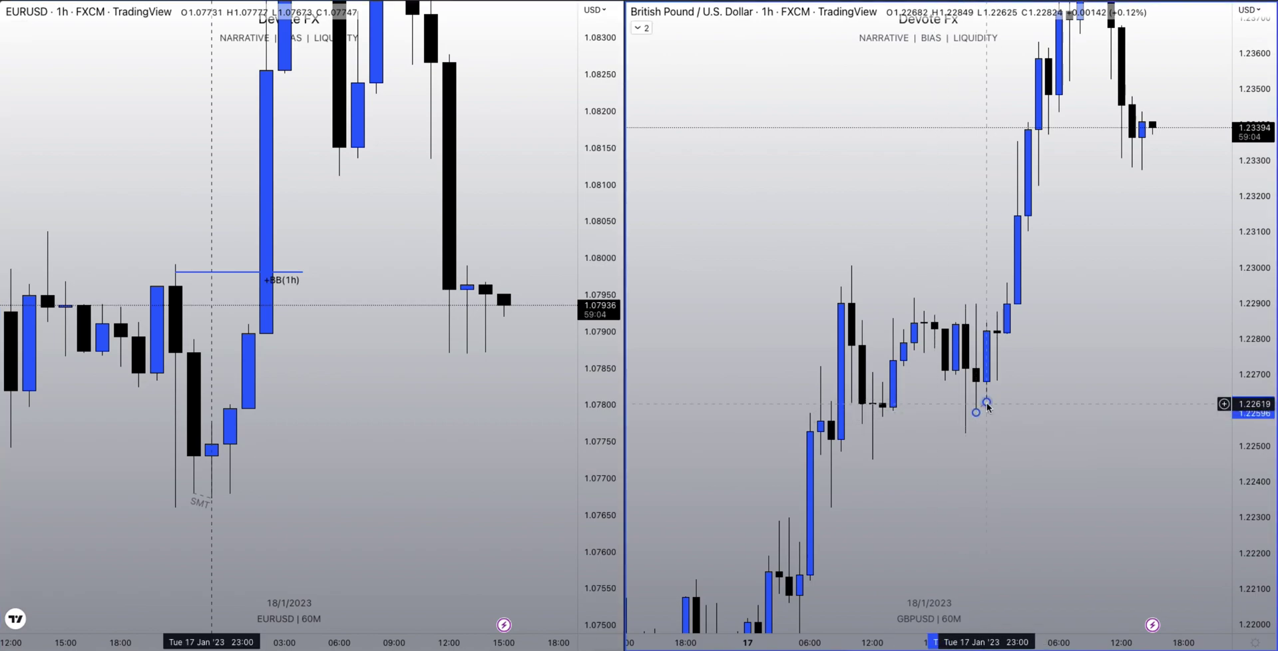
double_click(983, 406)
left_click(558, 499)
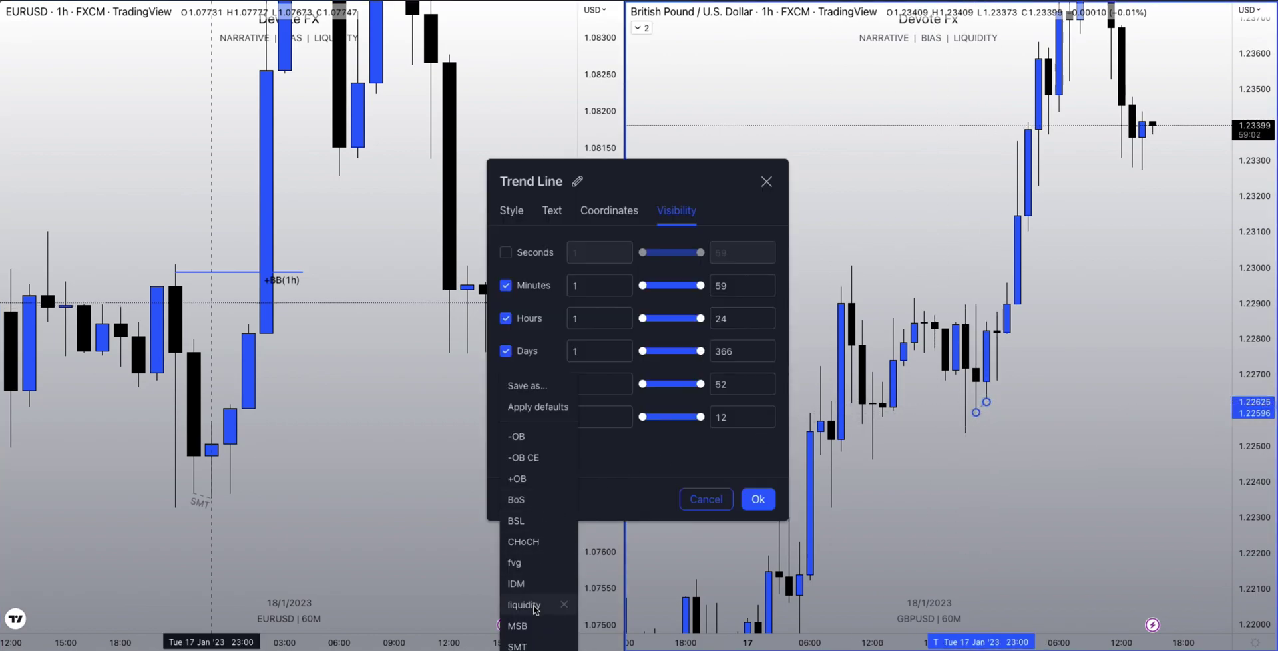
left_click(526, 645)
left_click(758, 498)
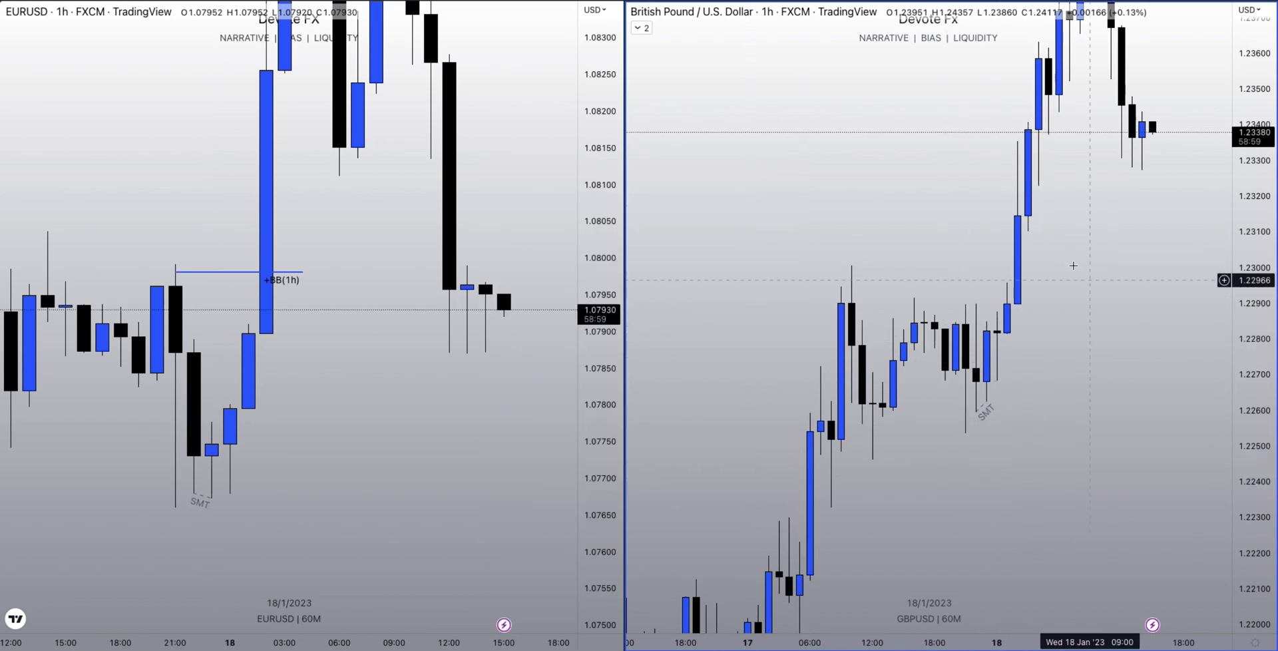
- Return to the single-chart EURUSD layout and inspect the SMT-marked lows below the +BB(1h) level
left_click(1081, 0)
left_click(1097, 20)
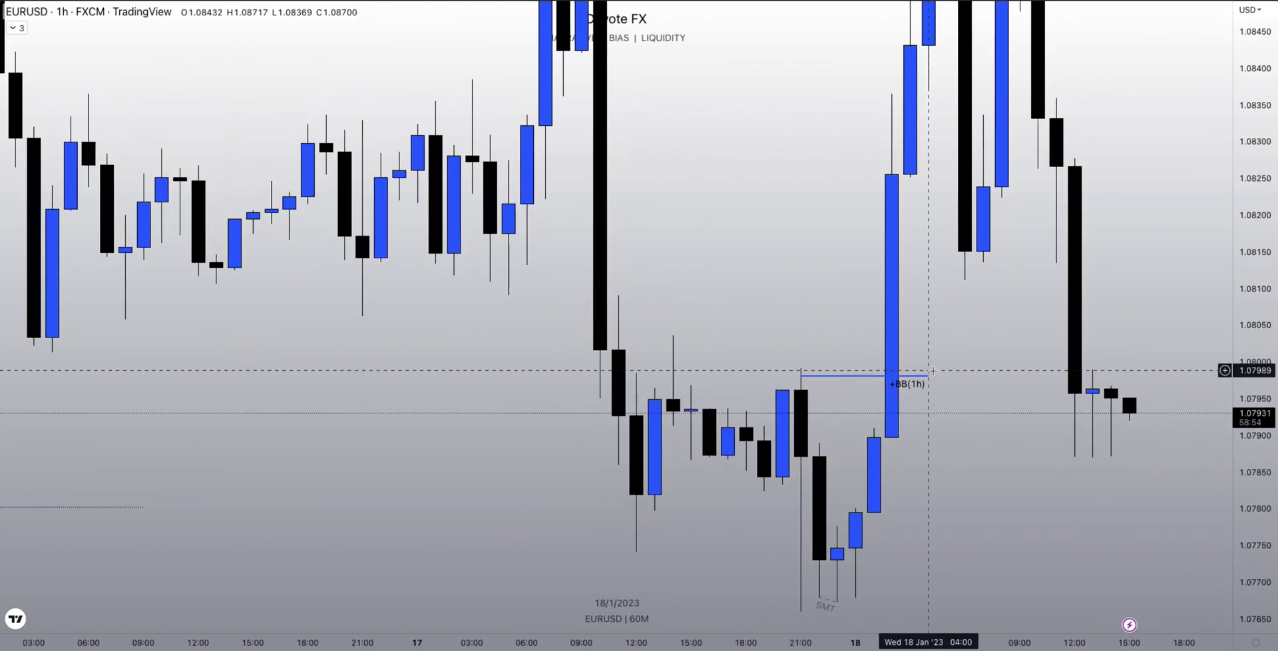
scroll(855, 509, "up", 3)
scroll(846, 524, "up", 2)
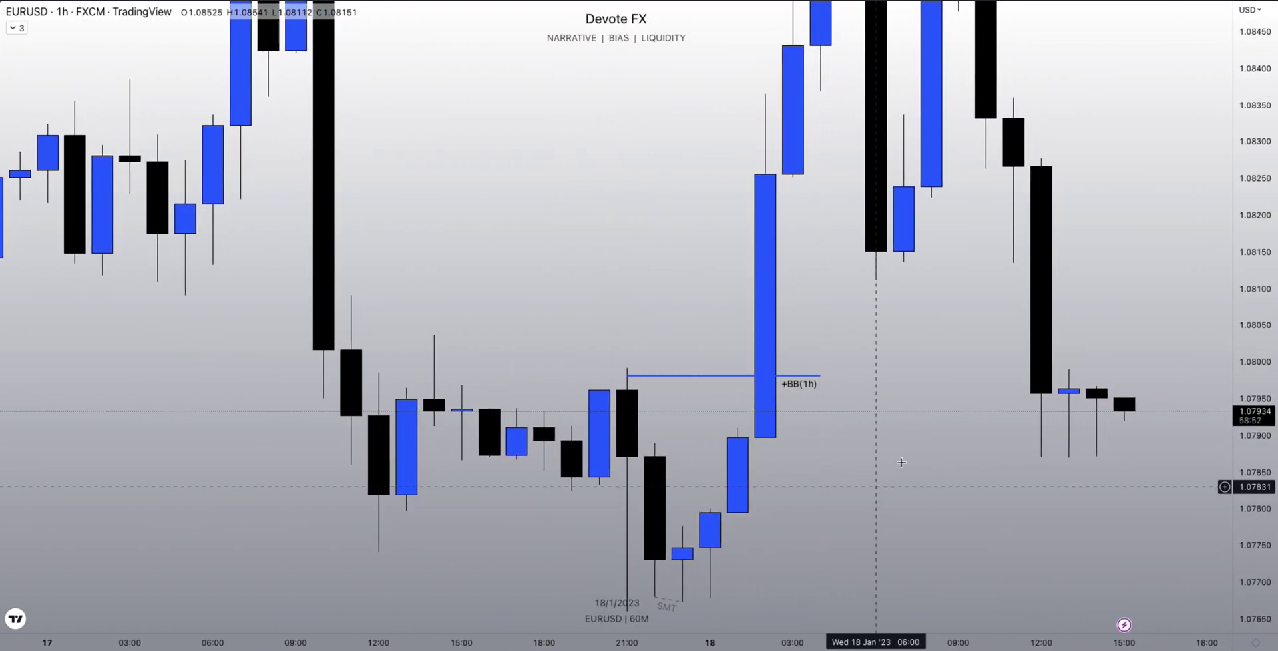
mouse_move(675, 602)
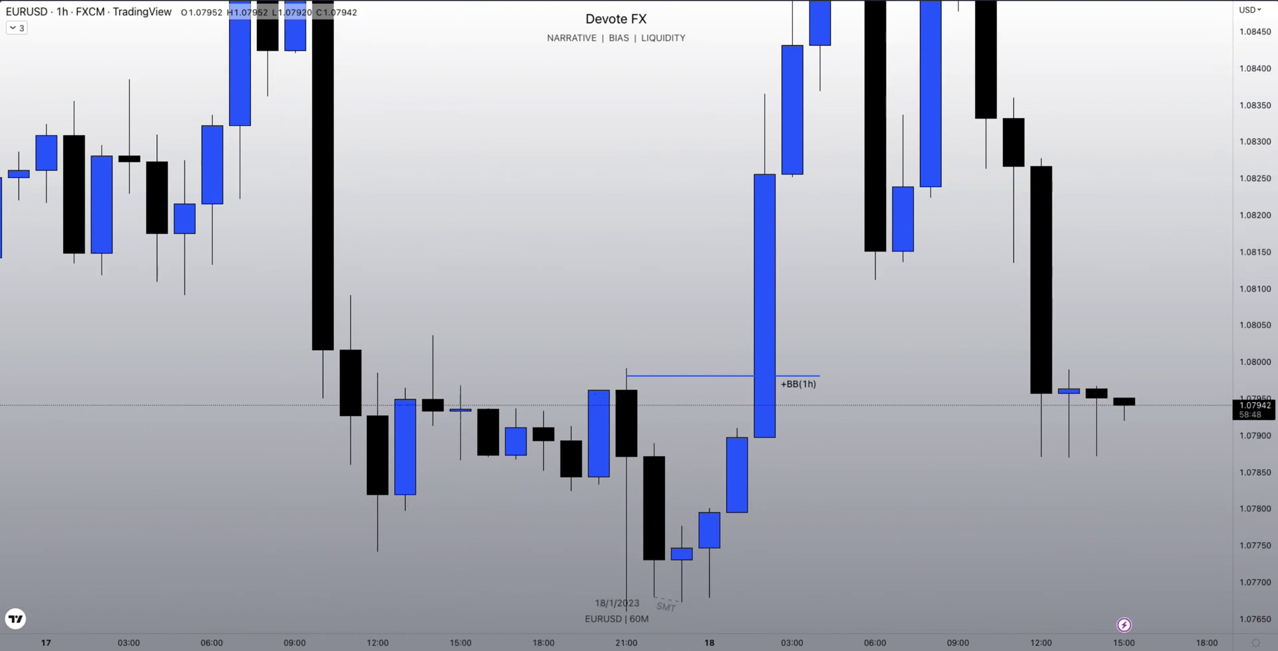
- Switch EURUSD to the 15-minute chart, showing 17 and 18 January
left_click(214, 1)
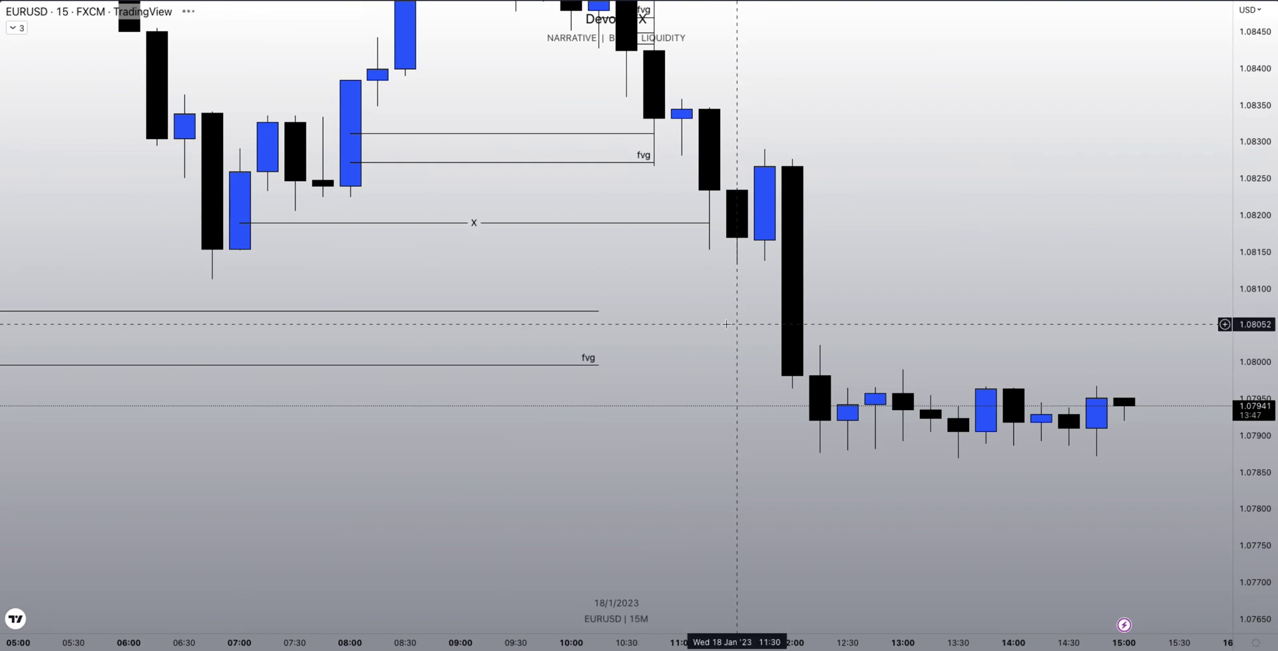
scroll(802, 309, "down", 2)
scroll(802, 312, "down", 6)
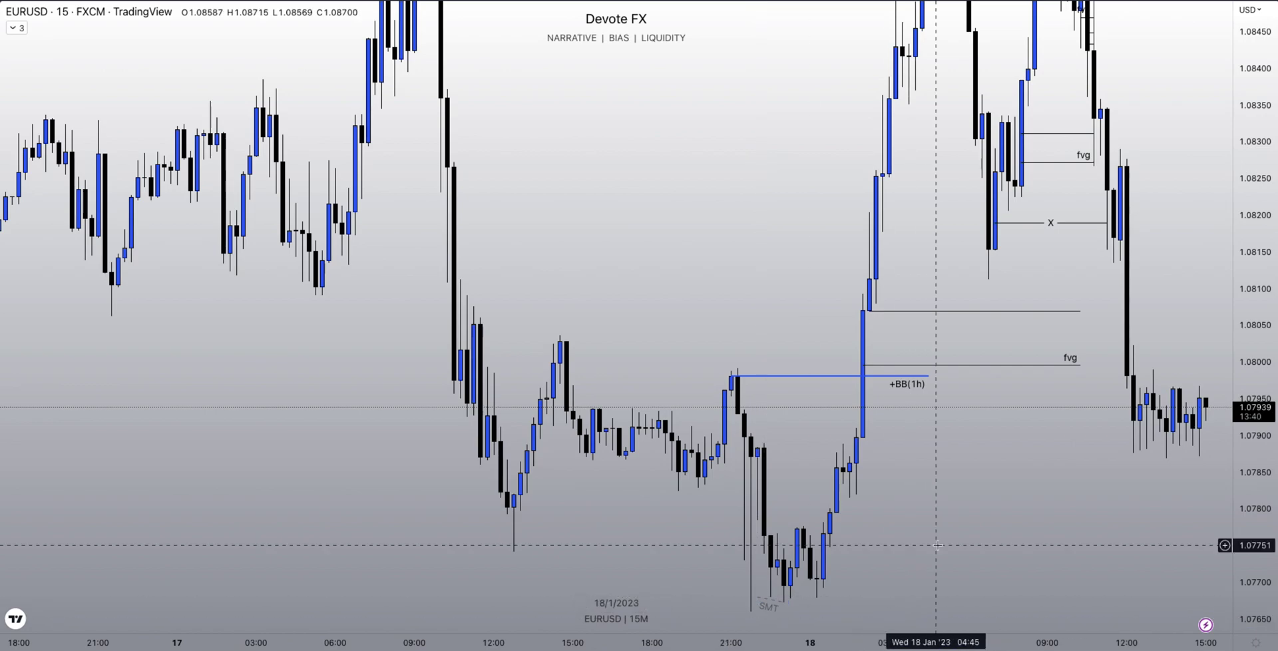
- Mark the 18 January gap with horizontal trend lines at 1.07801 and 1.07834 ending at 02:15, applying the fvg template to the lower one
scroll(911, 618, "up", 3)
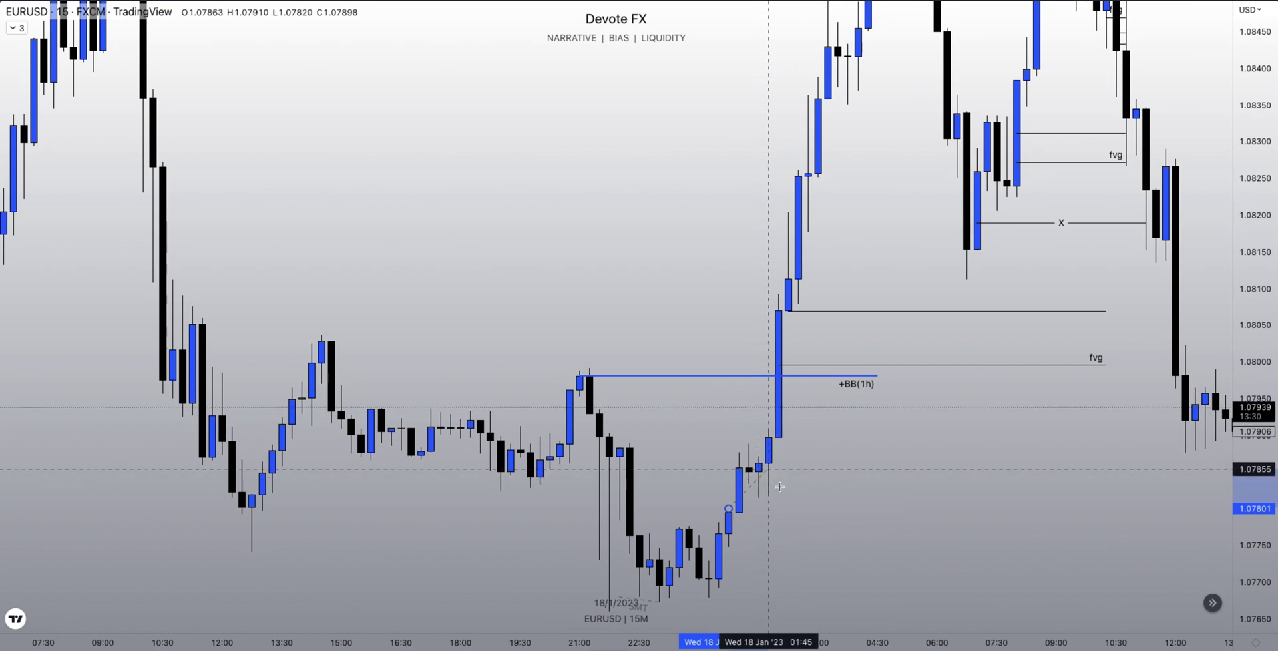
left_click(787, 507)
double_click(788, 507)
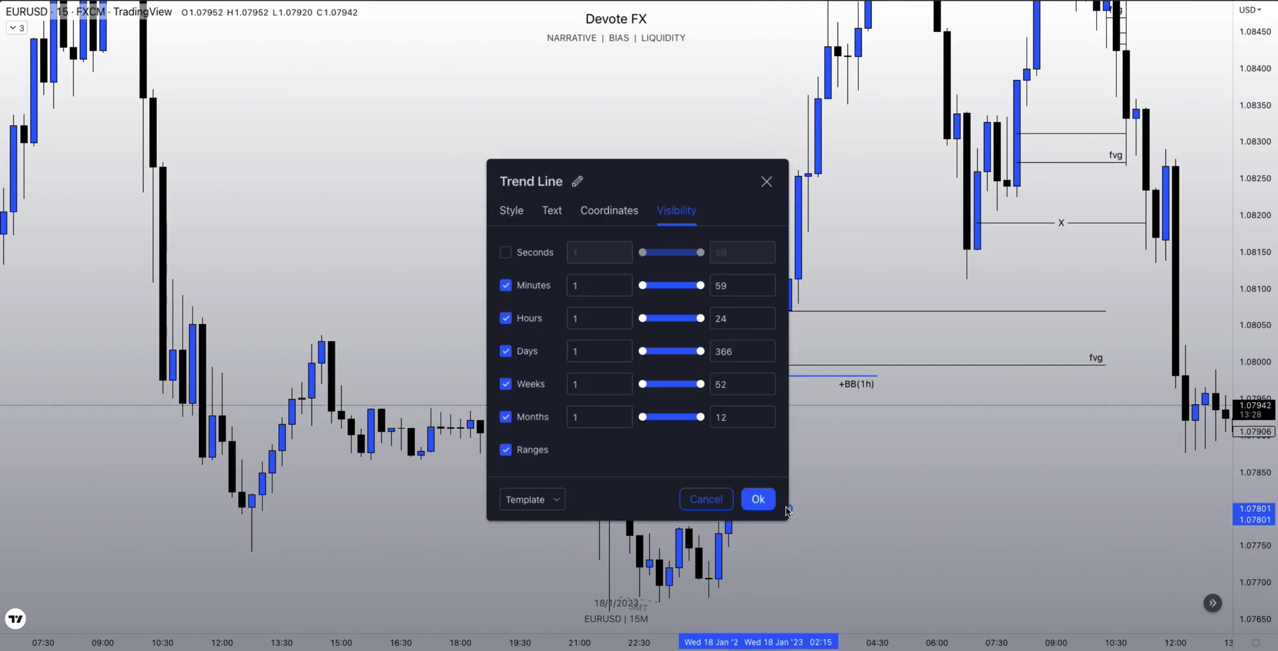
left_click(526, 498)
left_click(526, 562)
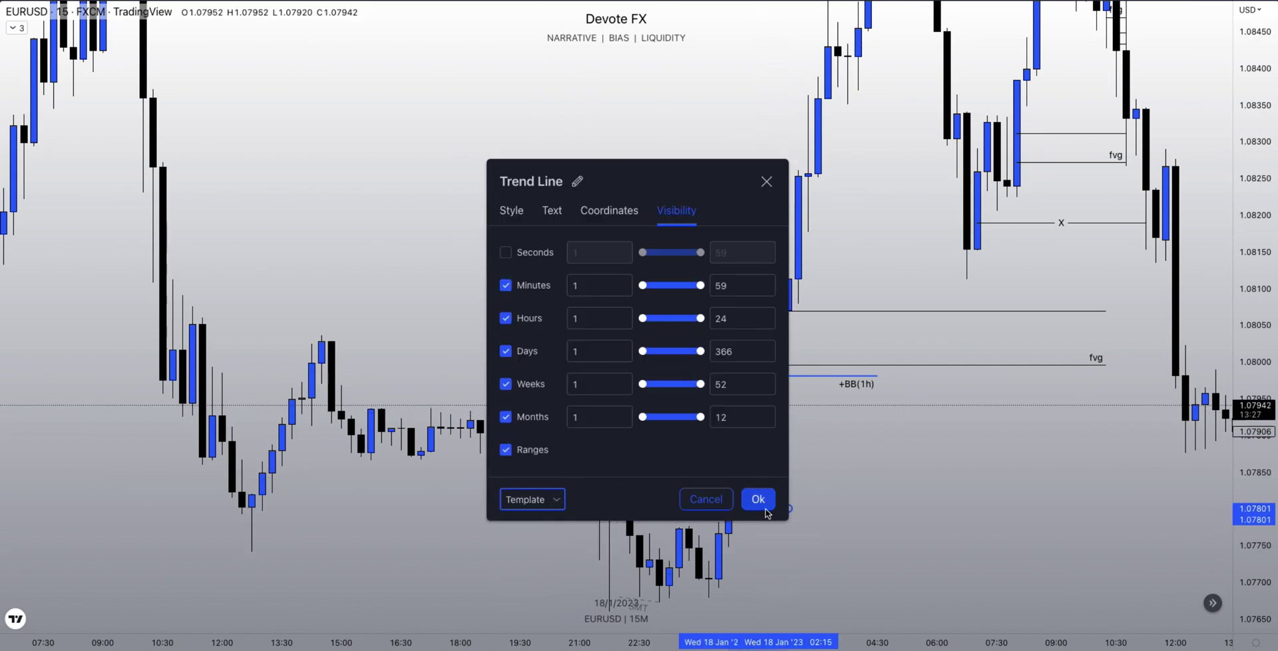
left_click(758, 498)
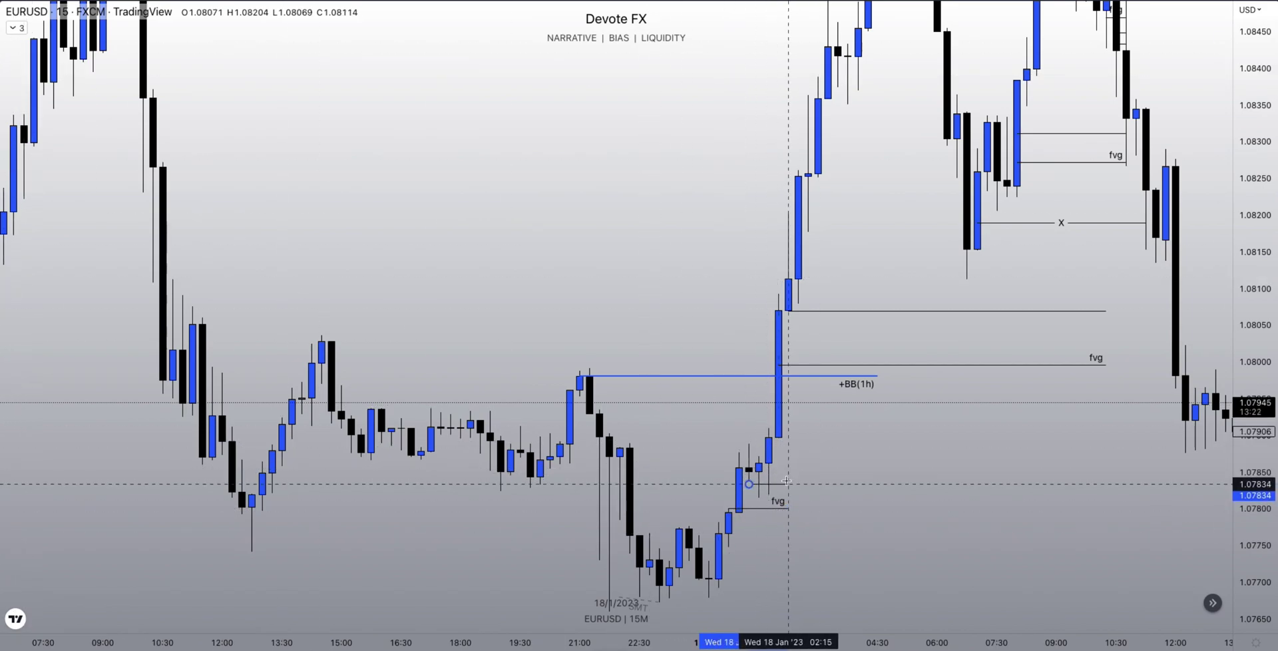
scroll(788, 481, "up", 3)
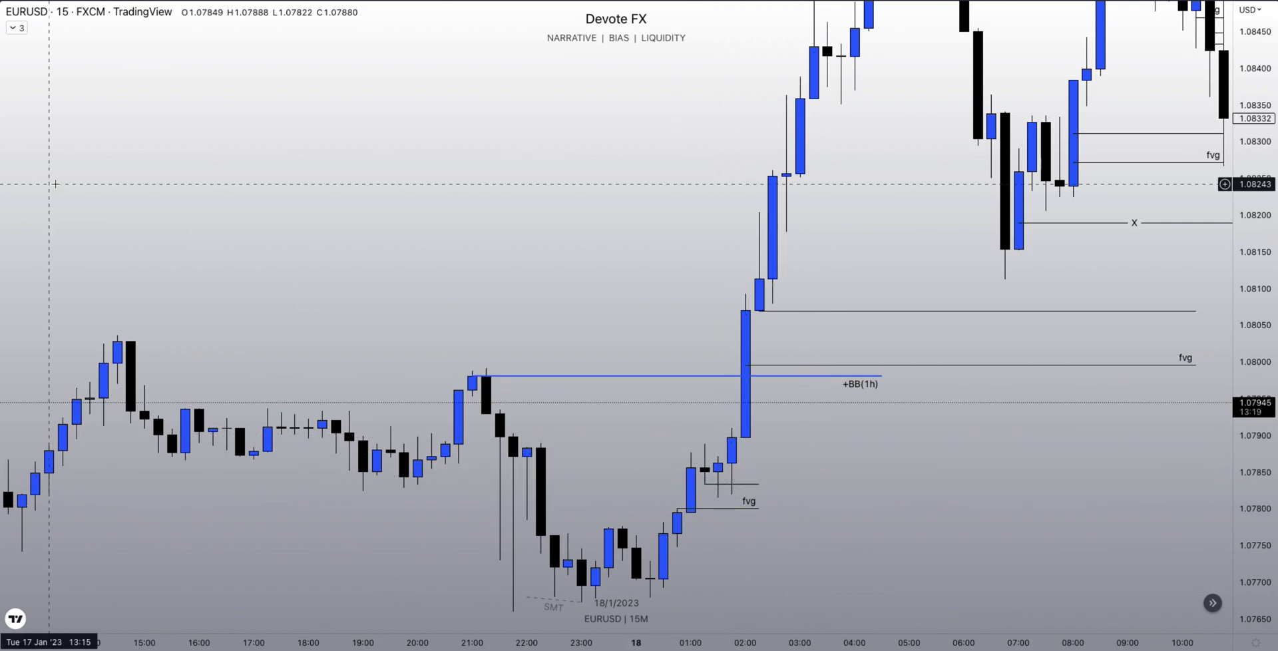
- Place a vertical line at 01:30 on 18 January, through the candles above the new fvg level
left_click(1, 112)
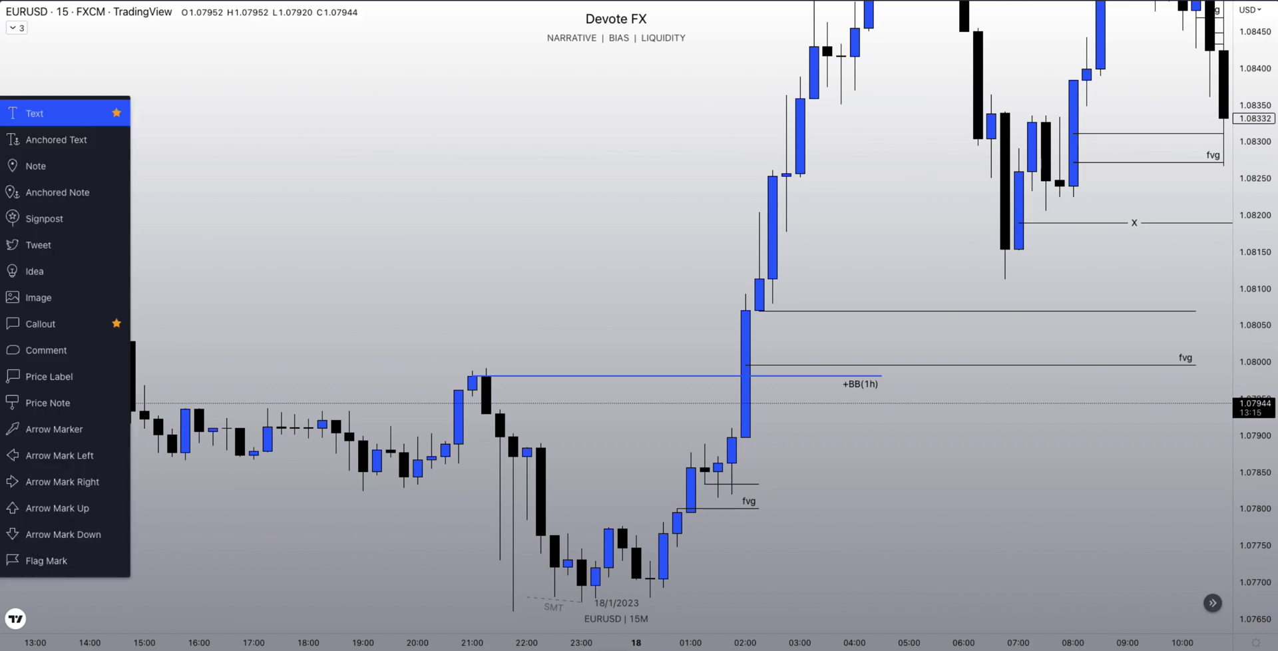
left_click(0, 111)
left_click(0, 41)
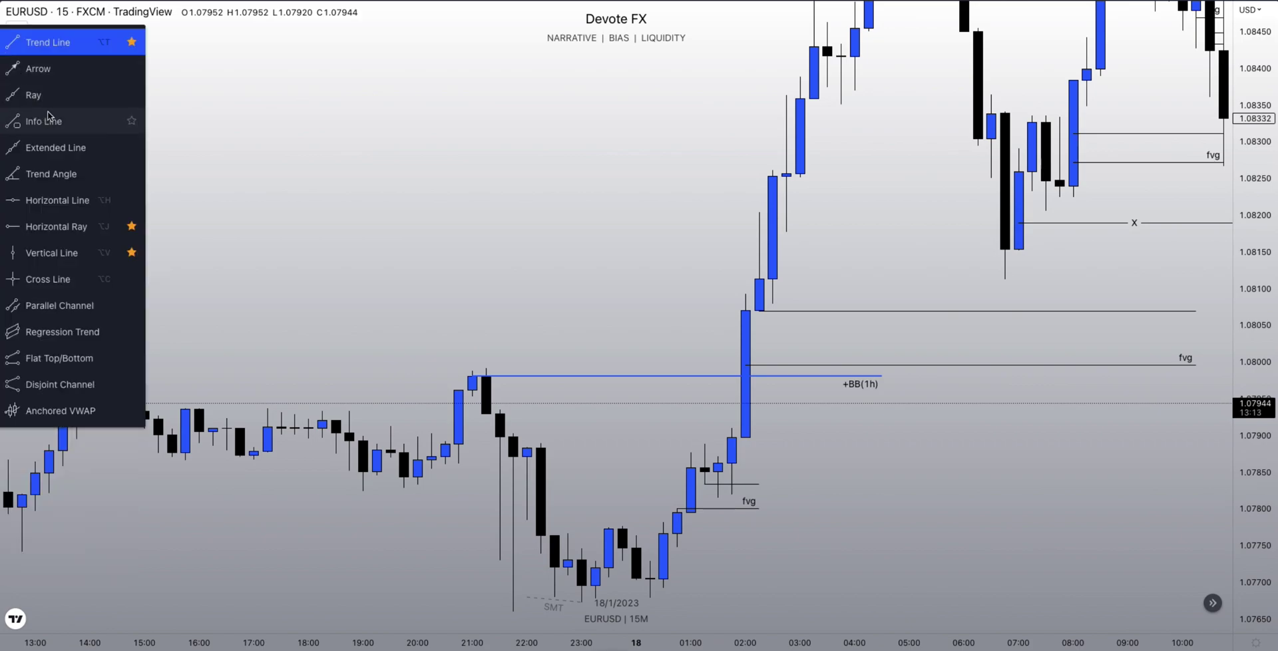
left_click(66, 253)
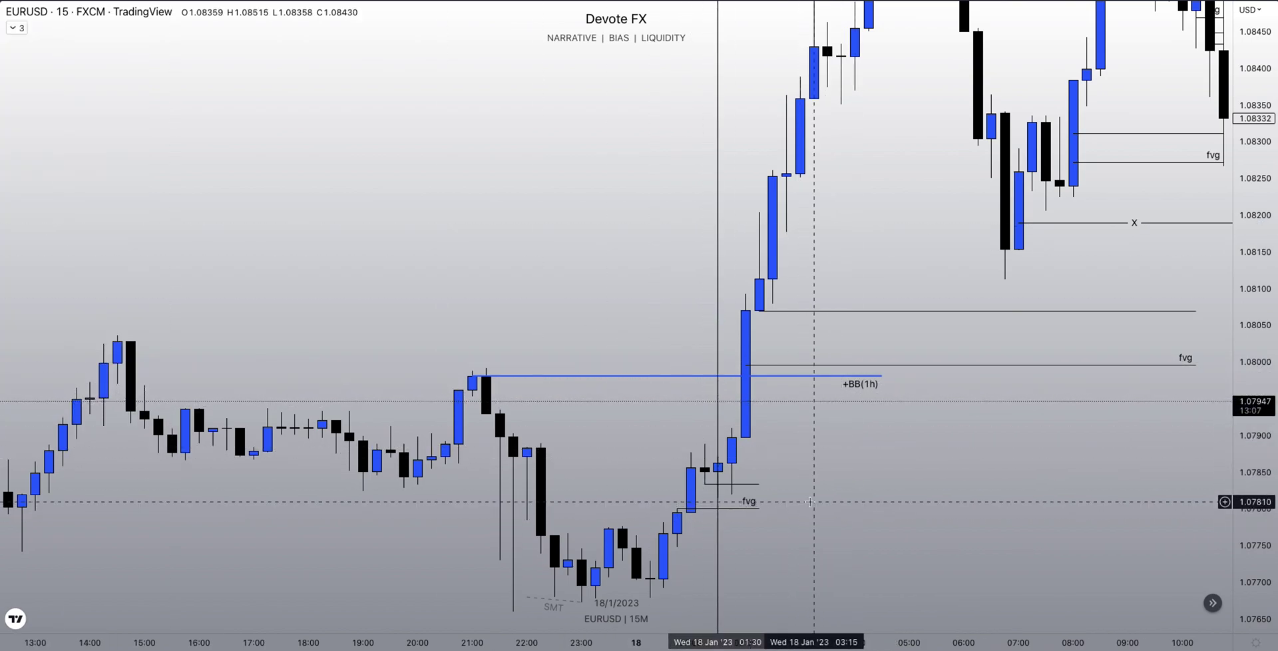
- Examine the 15-minute price action from 16 to 18 January leading into the 01:30 vertical line and the +BB(1h) level
scroll(756, 399, "down", 2)
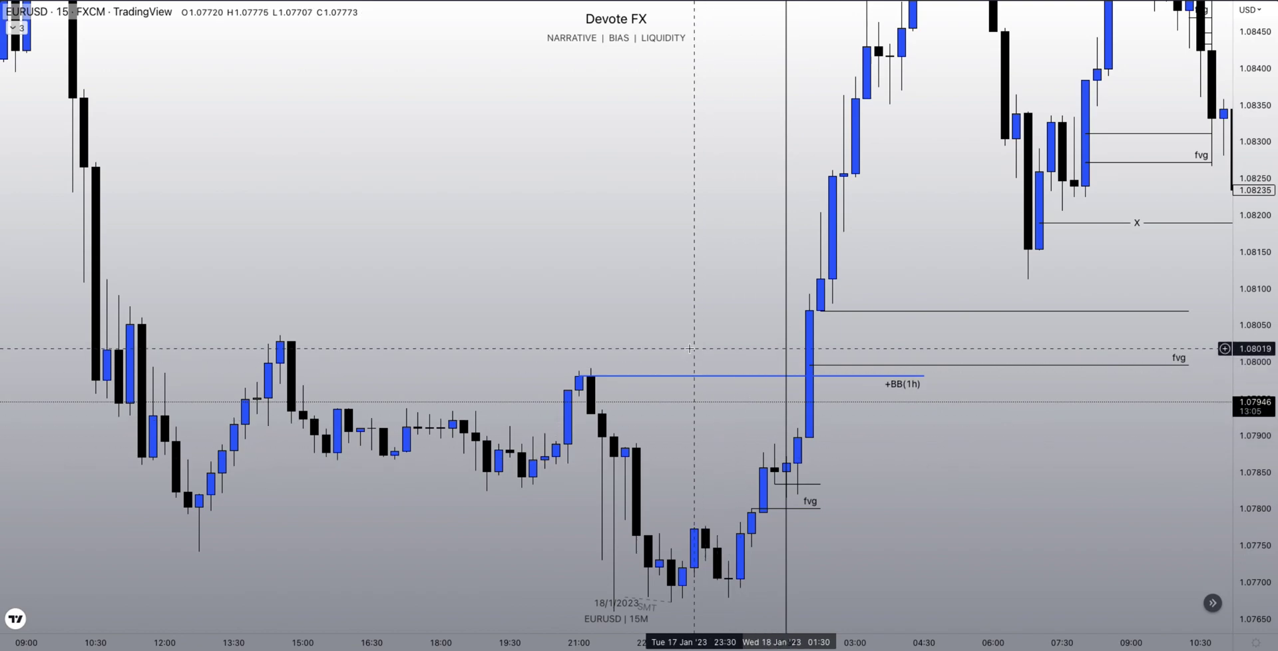
scroll(689, 348, "up", 3)
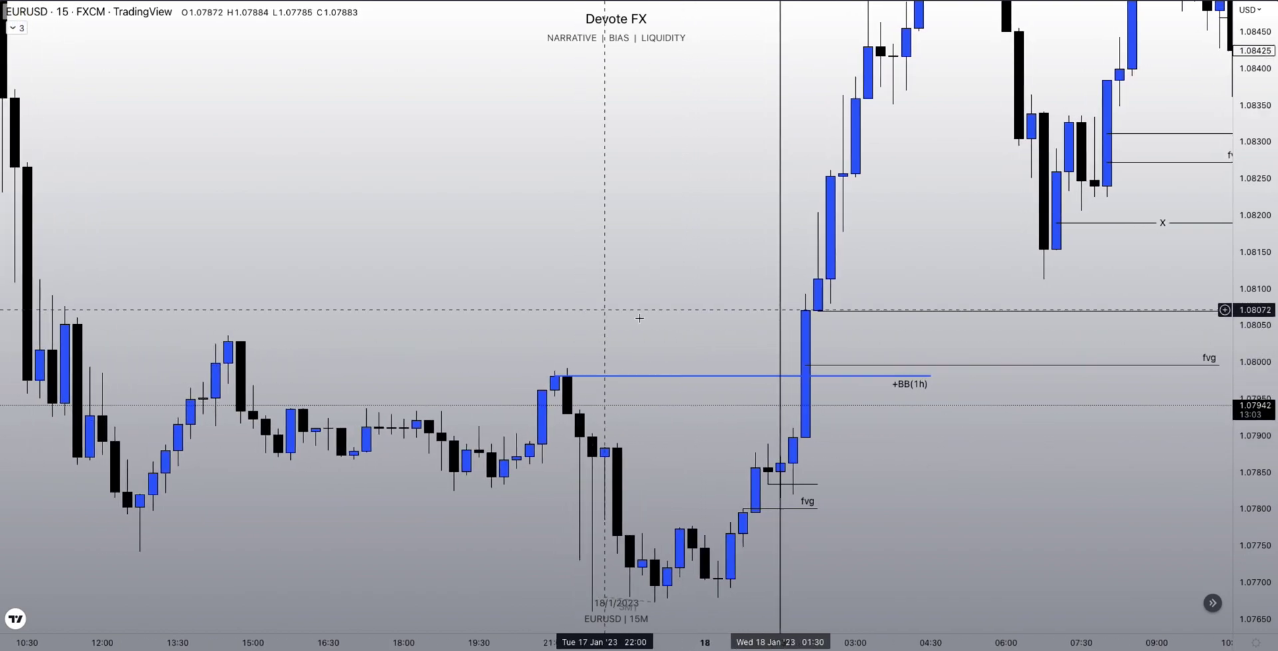
scroll(533, 316, "down", 1)
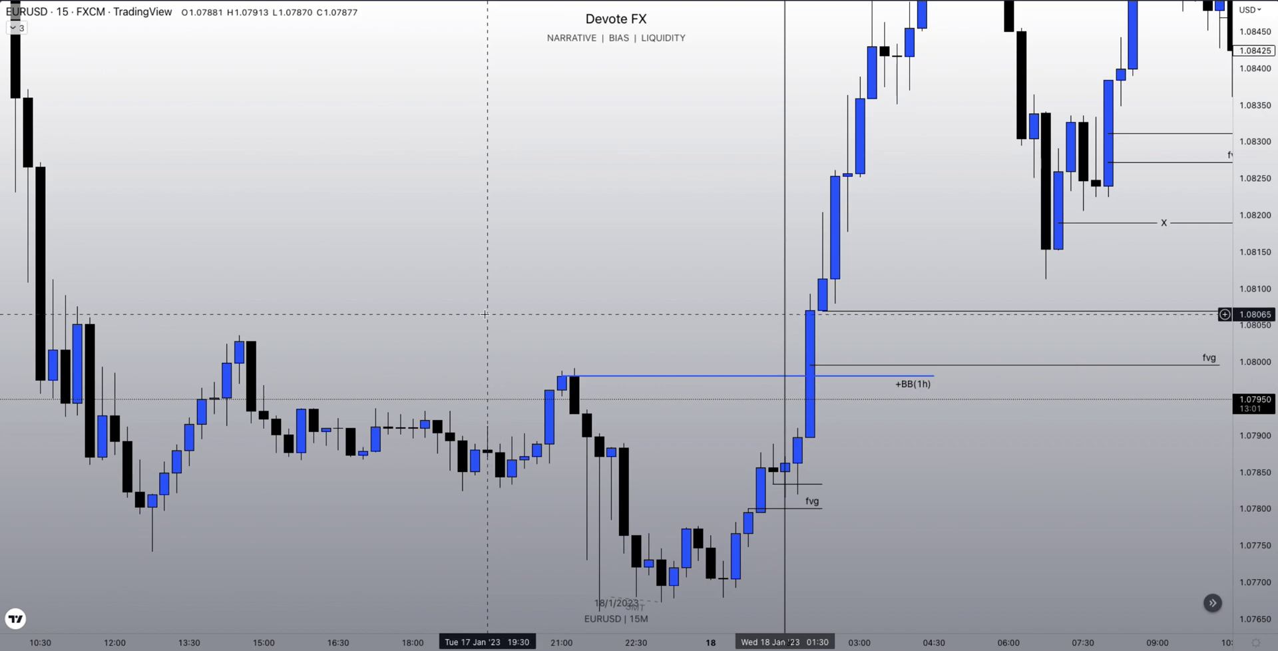
scroll(548, 142, "down", 4)
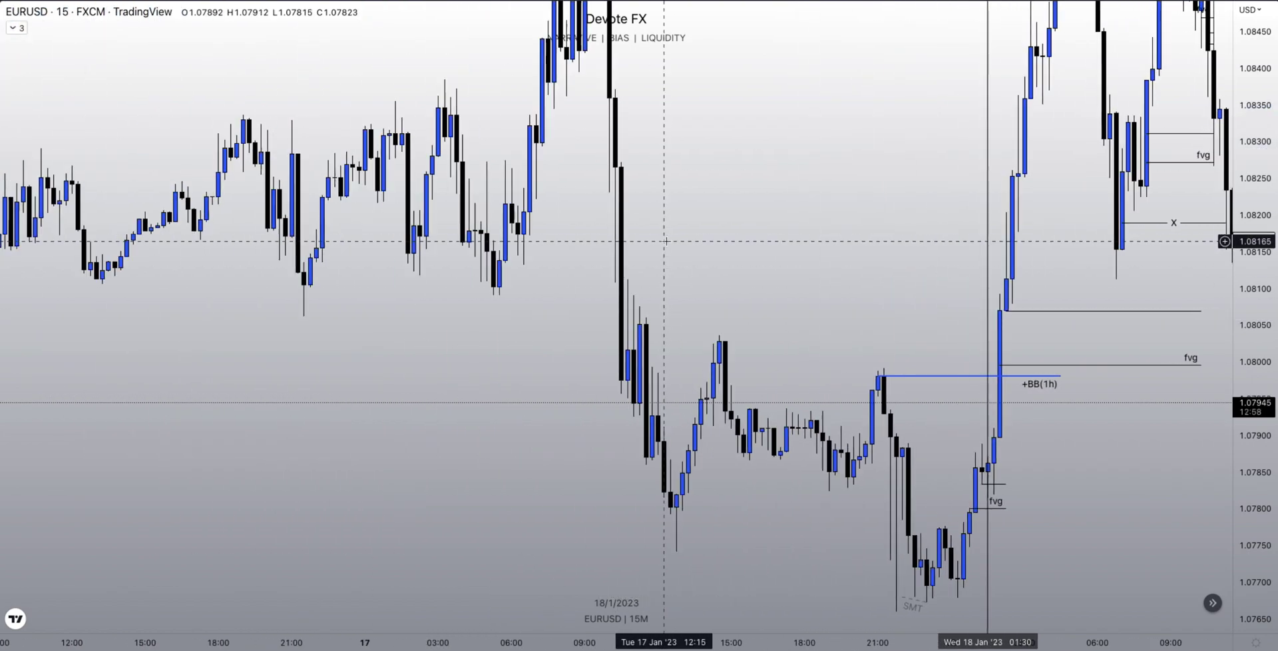
scroll(688, 235, "up", 4)
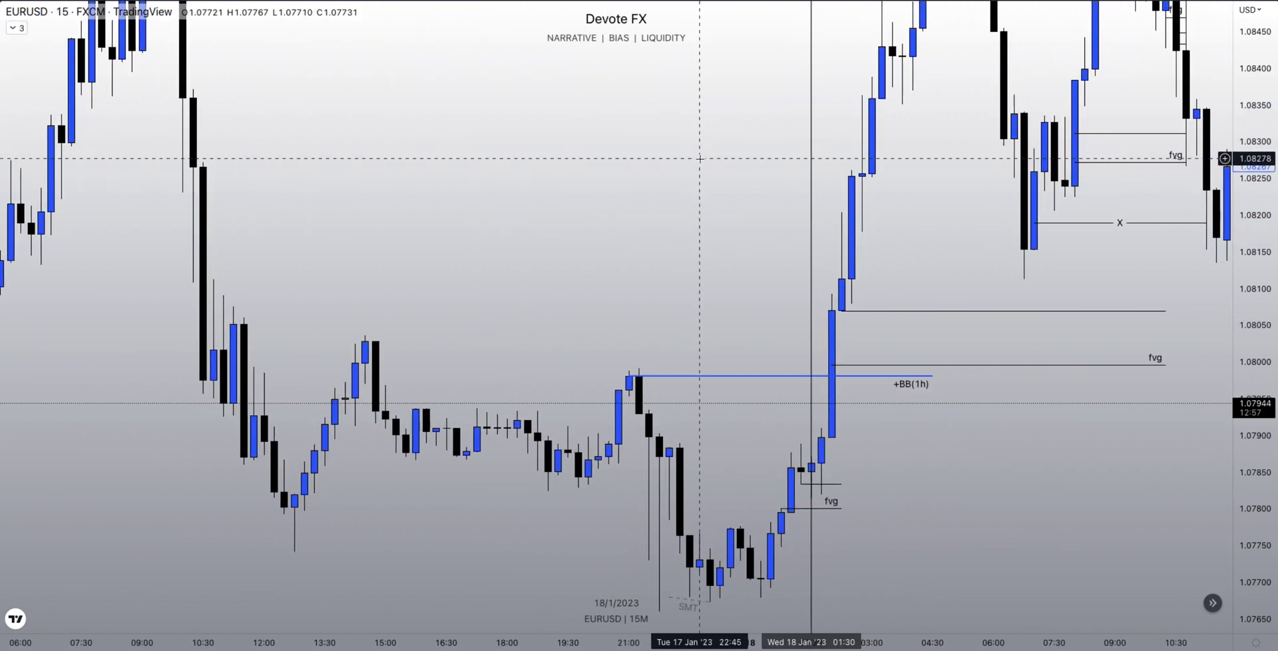
scroll(732, 252, "down", 4)
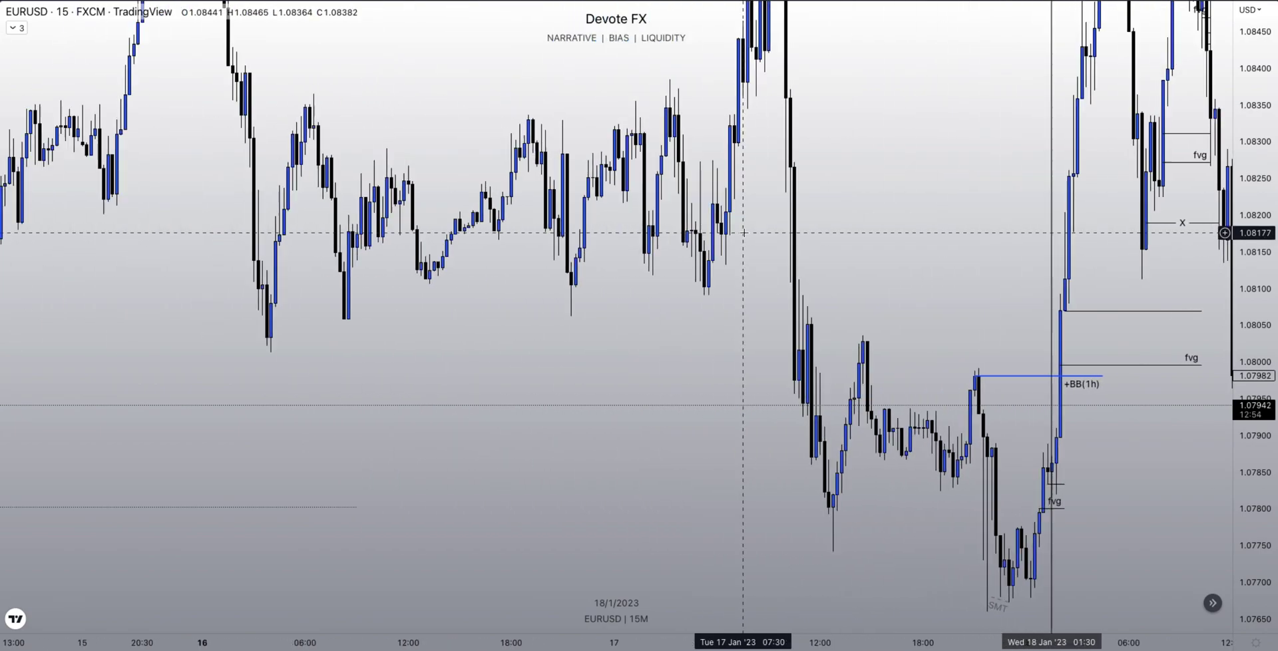
- Switch EURUSD to the 1-minute chart, showing the move around the 01:30 vertical line on 18 January
scroll(750, 245, "up", 4)
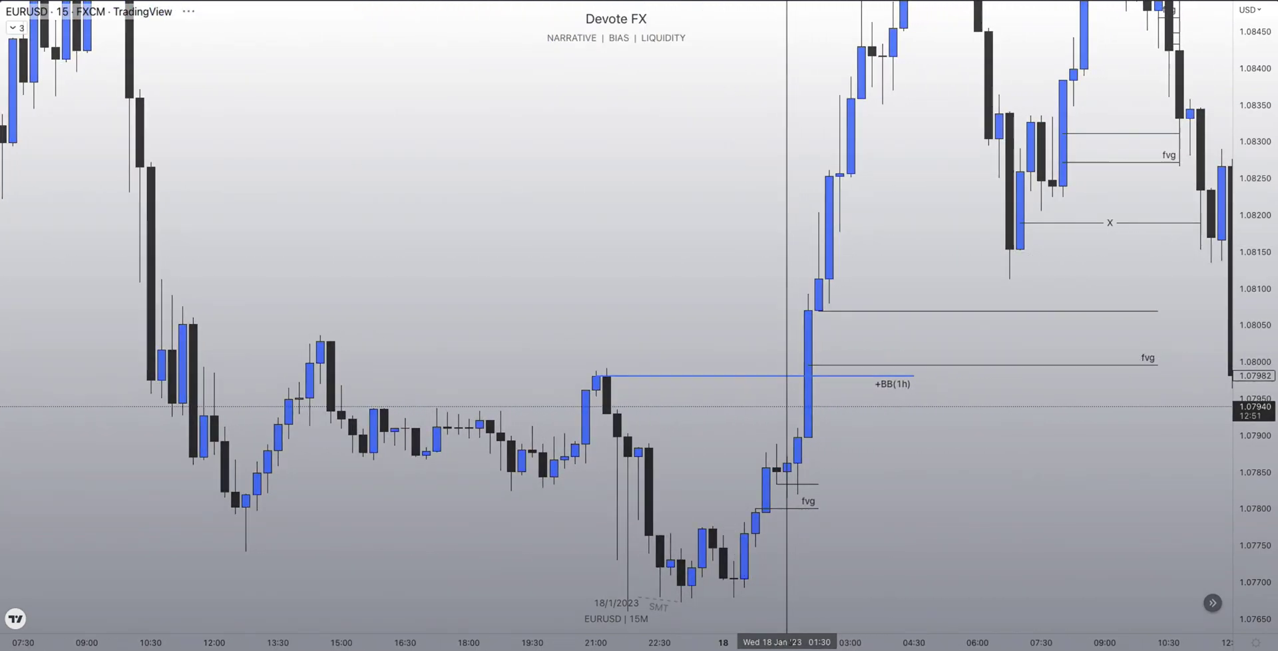
key("1")
key("Return")
scroll(725, 356, "down", 3)
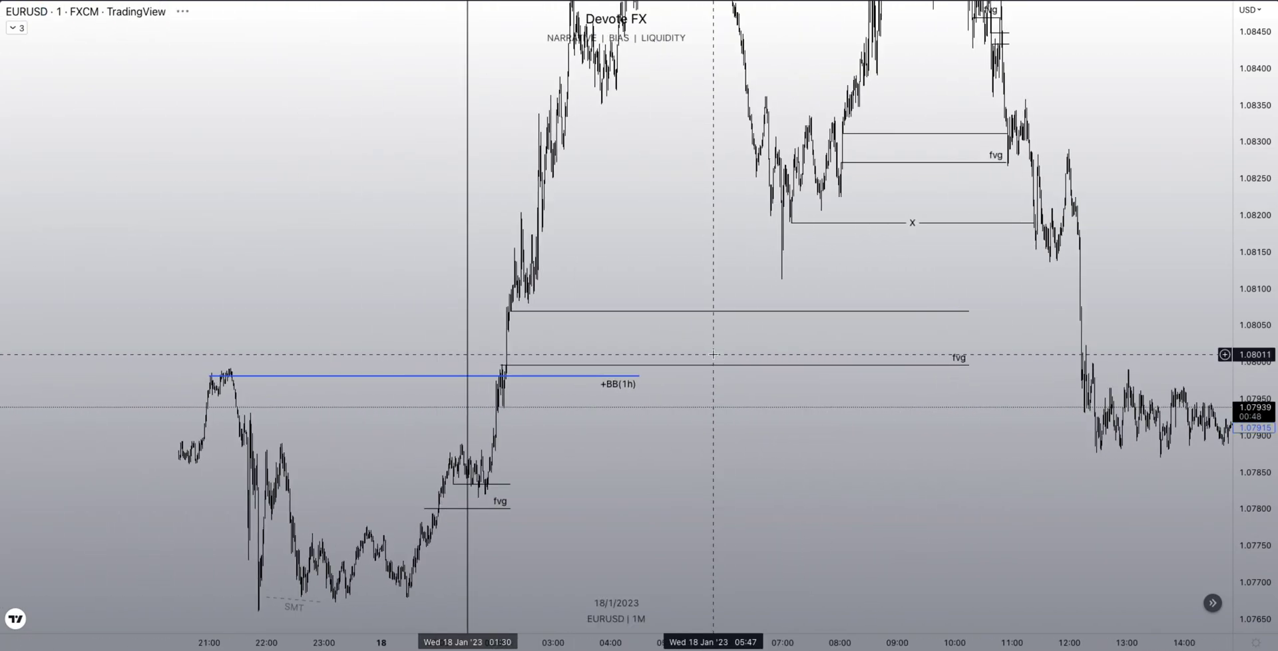
scroll(704, 357, "left", 3)
scroll(702, 358, "up", 10)
scroll(701, 358, "left", 1)
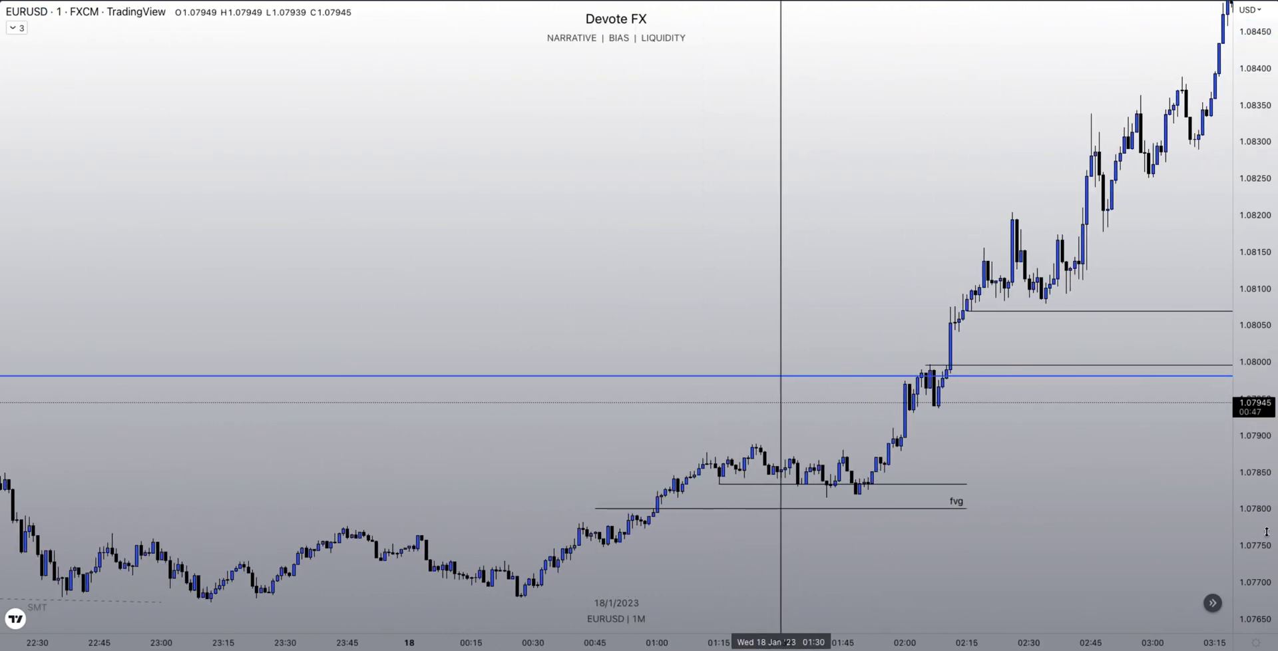
- Examine the 1-minute price action after 01:30 on 18 January, from the fvg levels up to the +BB(1h) line
left_click_drag(1247, 583, 1246, 301)
left_click_drag(884, 370, 703, 2)
scroll(825, 371, "up", 3)
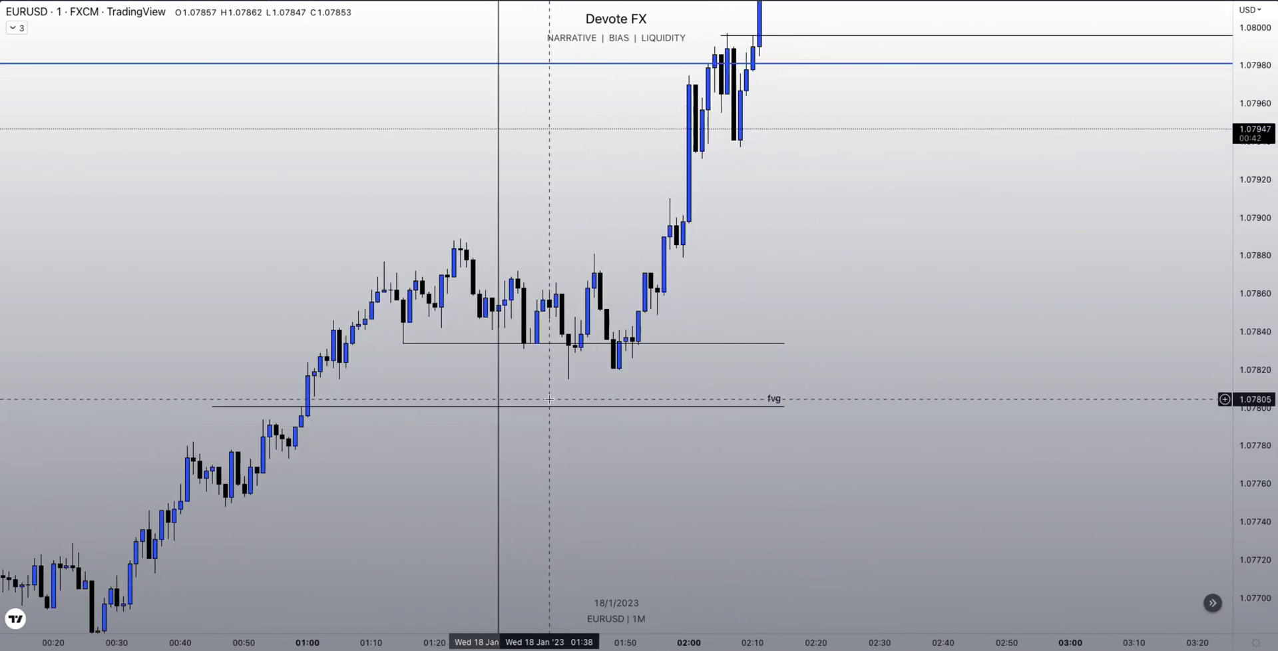
scroll(474, 399, "up", 3)
left_click_drag(1252, 591, 1246, 306)
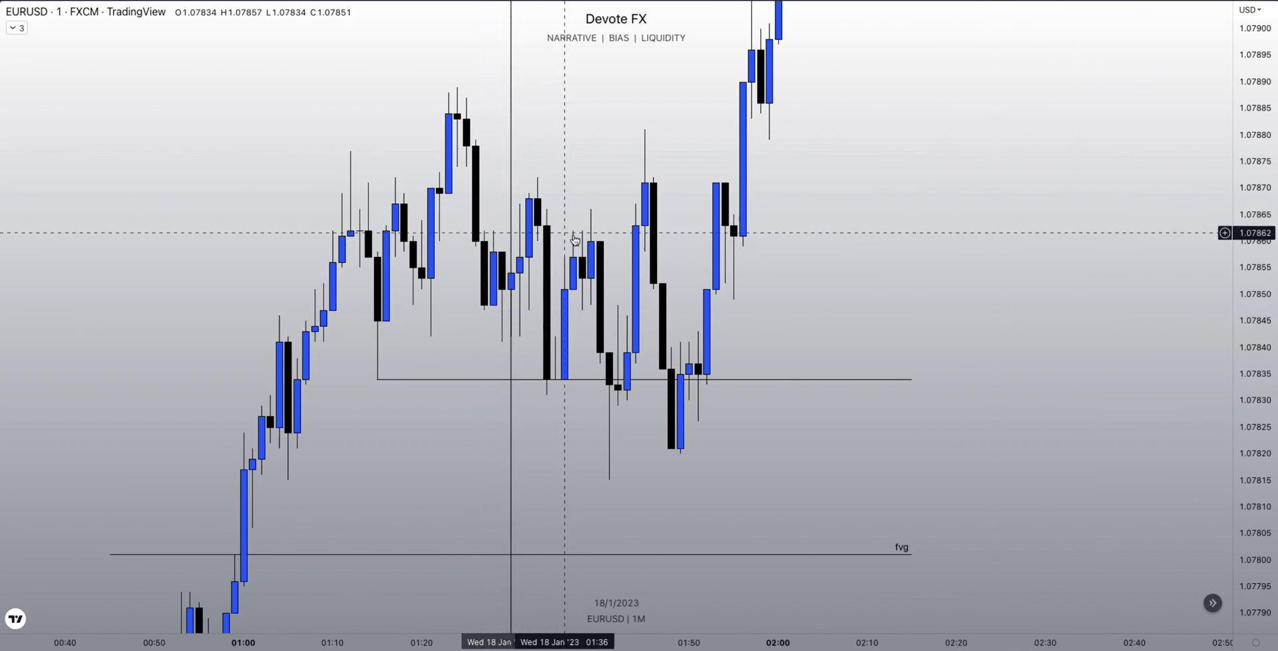
scroll(706, 371, "up", 1)
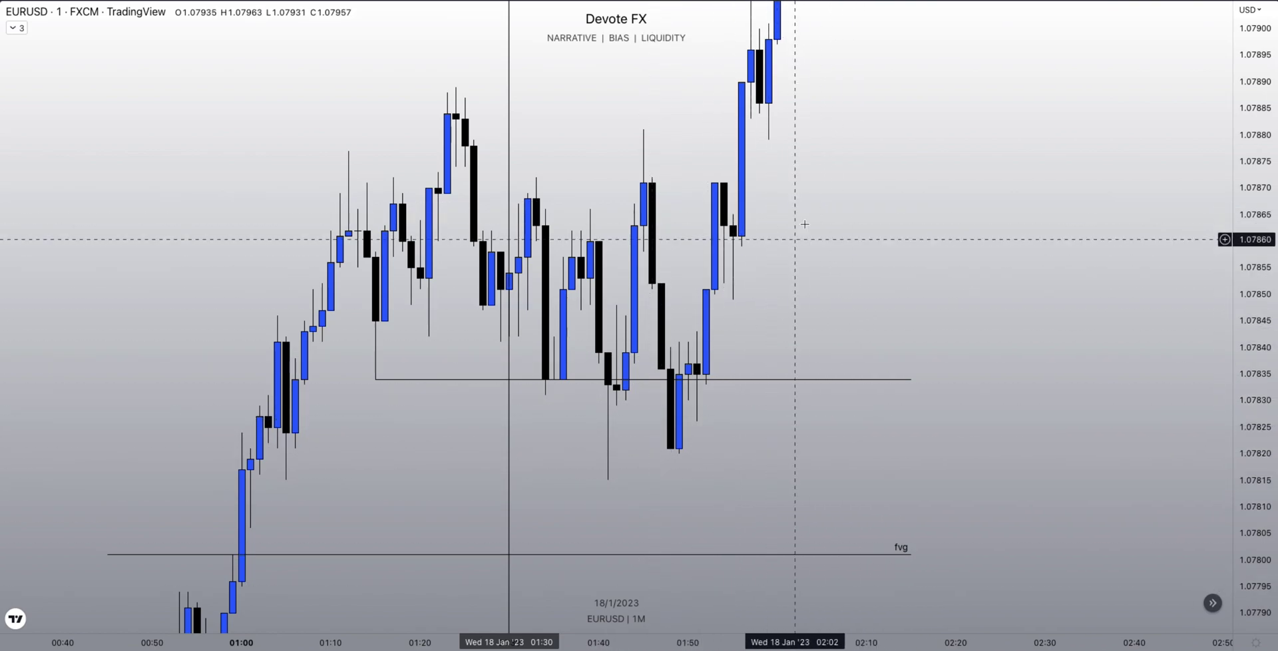
left_click_drag(805, 250, 818, 406)
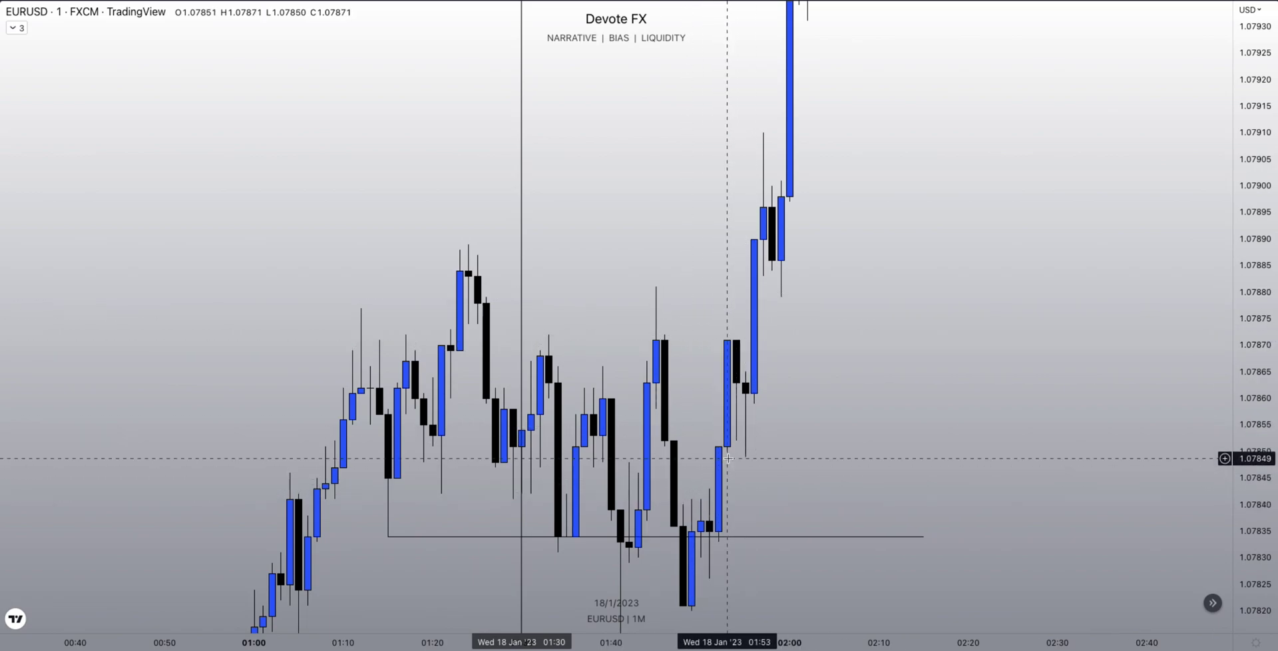
left_click_drag(835, 393, 829, 426)
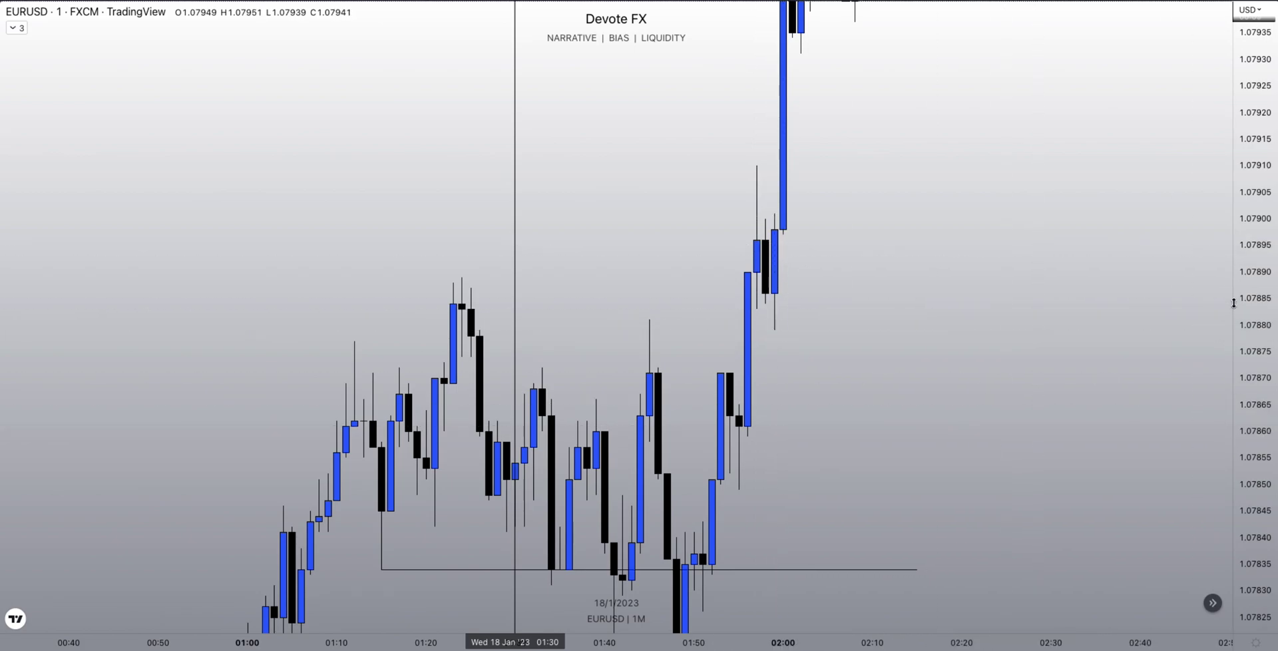
left_click_drag(1260, 252, 1198, 414)
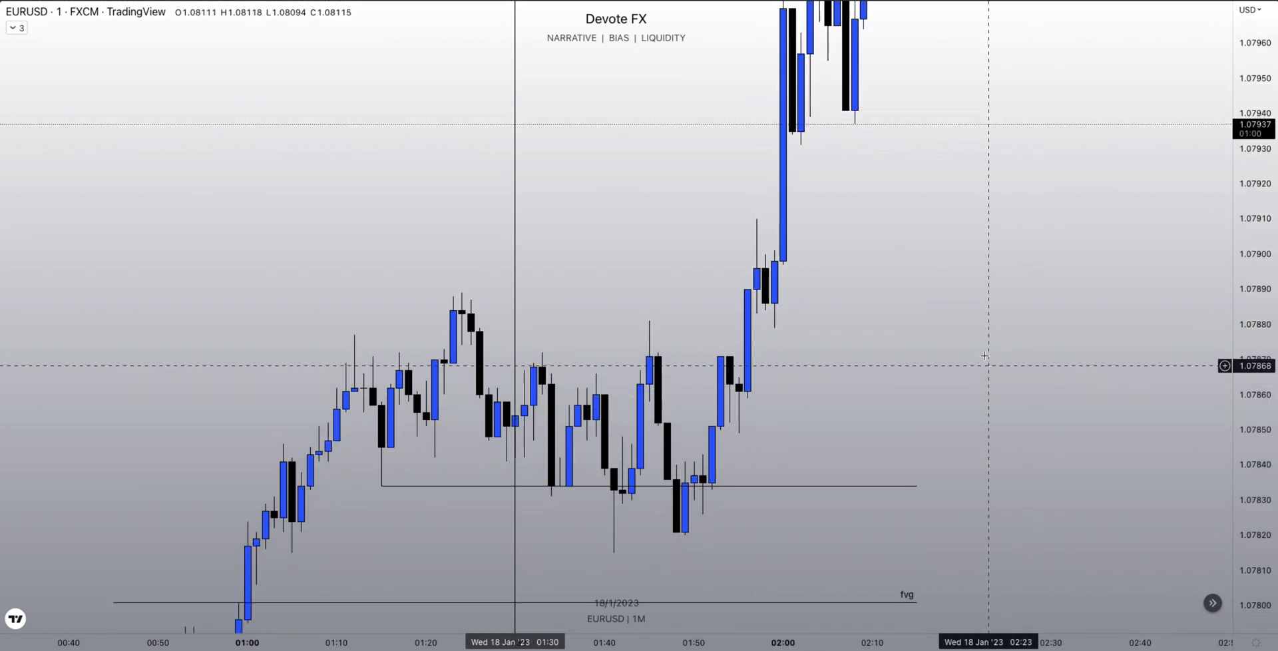
scroll(980, 314, "up", 3)
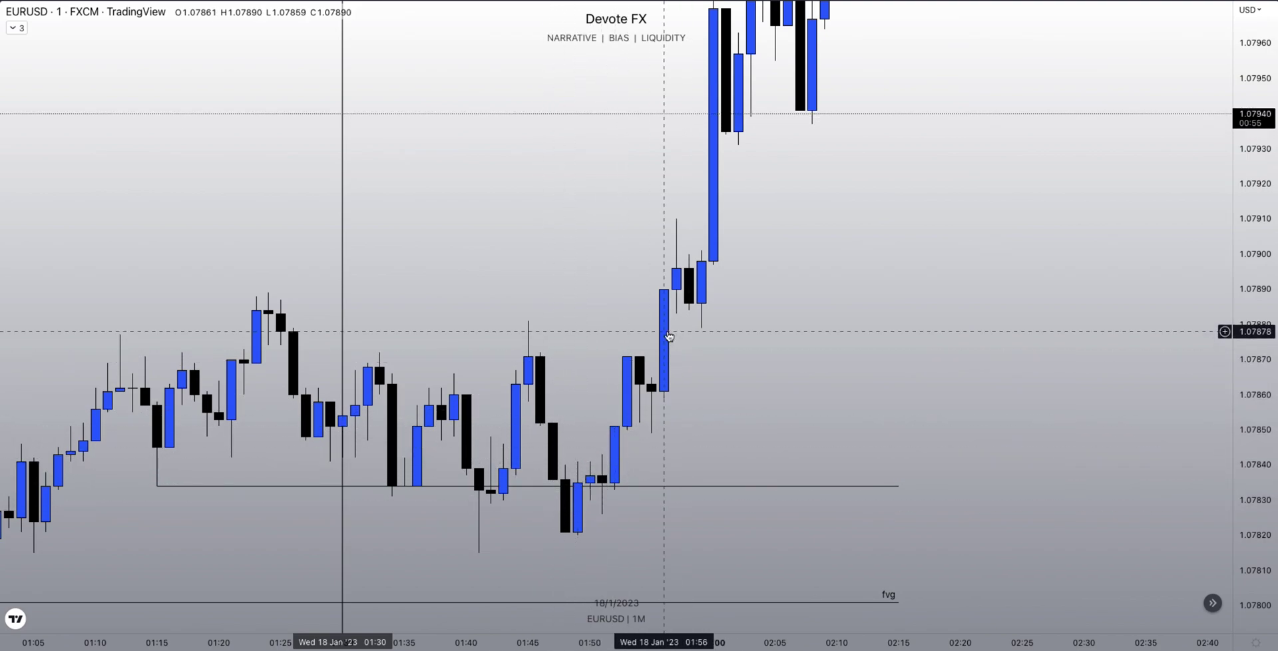
left_click_drag(756, 314, 732, 425)
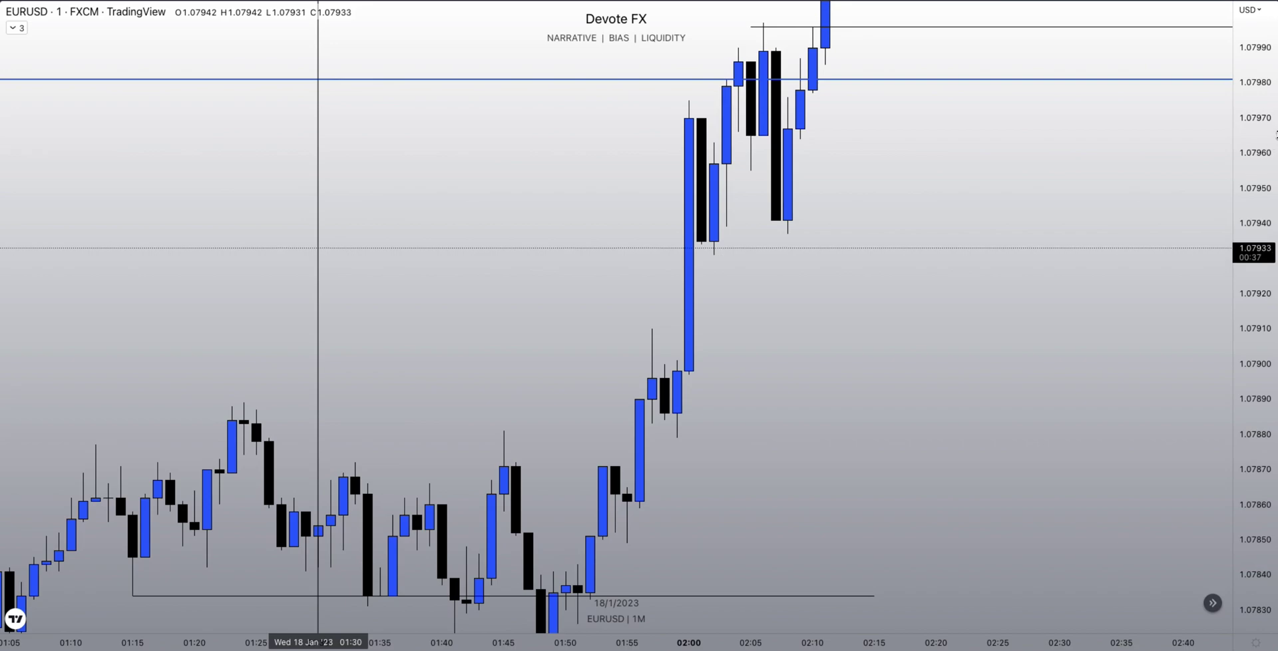
left_click_drag(1270, 118, 1266, 309)
scroll(987, 300, "down", 3)
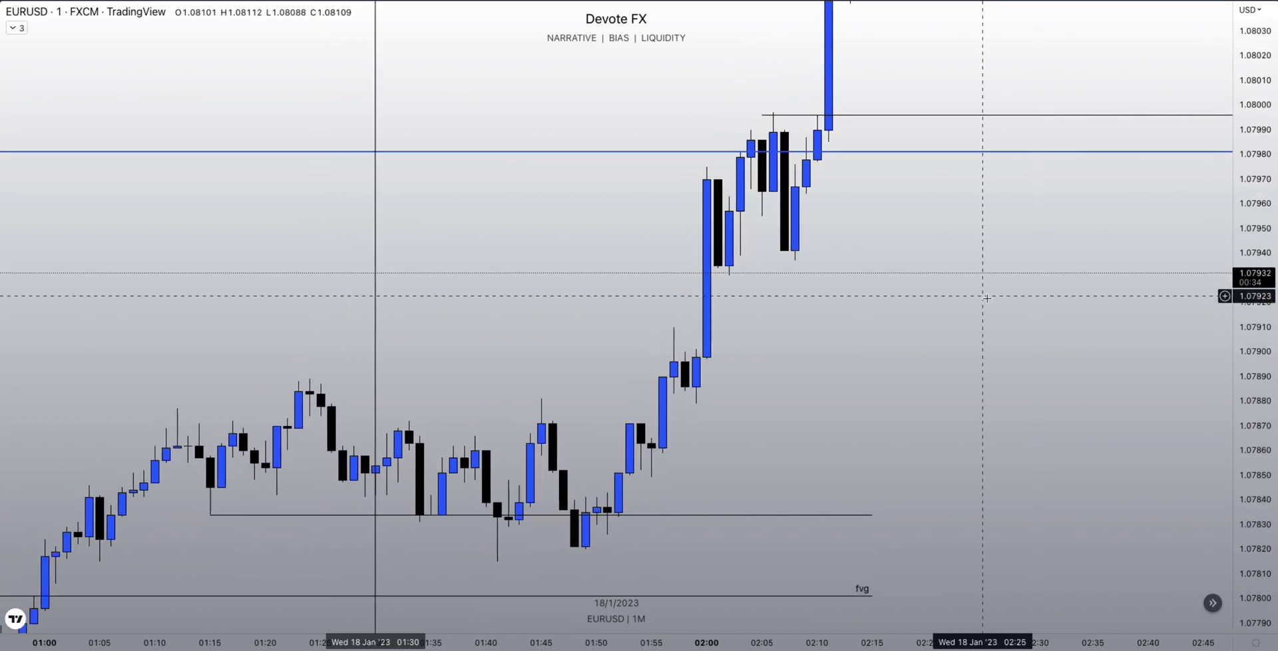
scroll(987, 300, "down", 2)
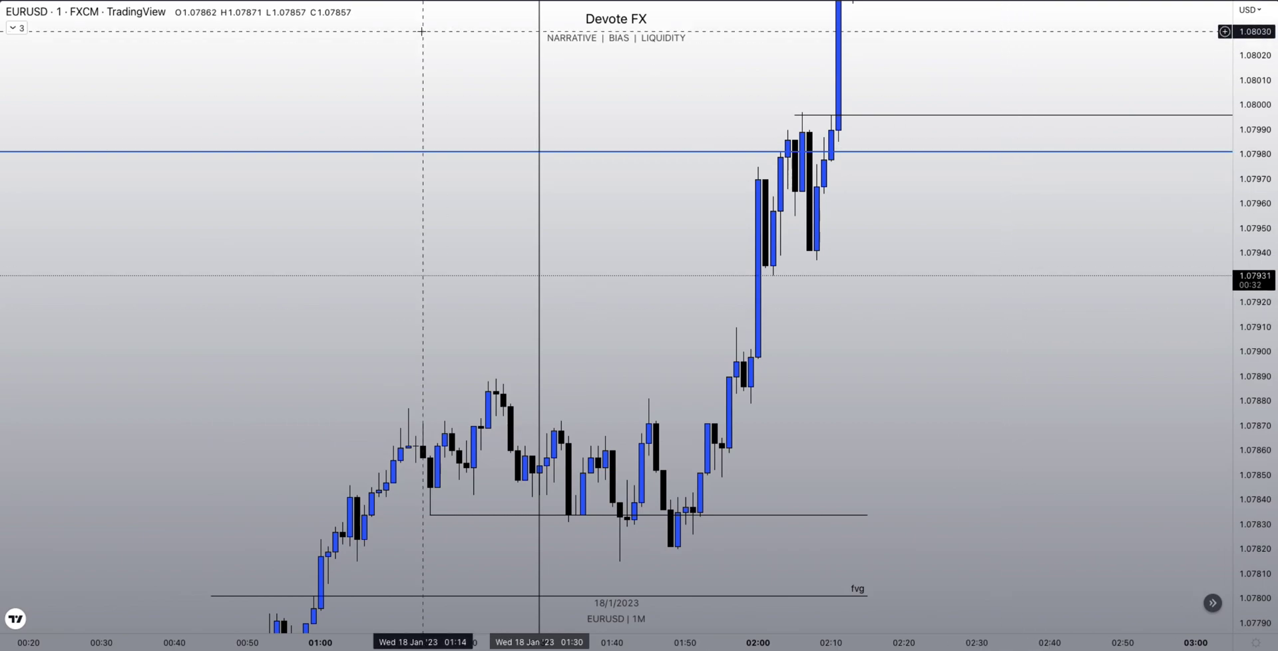
- Switch EURUSD to the 1-hour chart, showing 15 to 18 January with the -MB(3M) and +BB(1h) levels
left_click(270, 1)
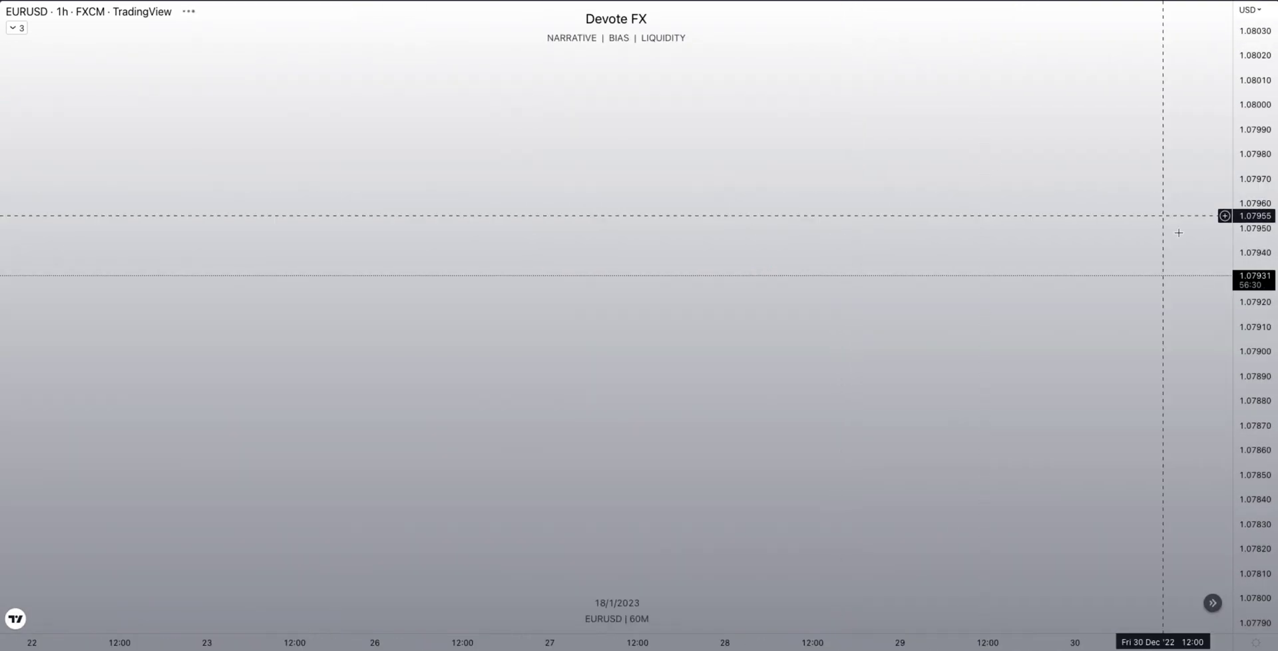
left_click_drag(1246, 161, 1251, 313)
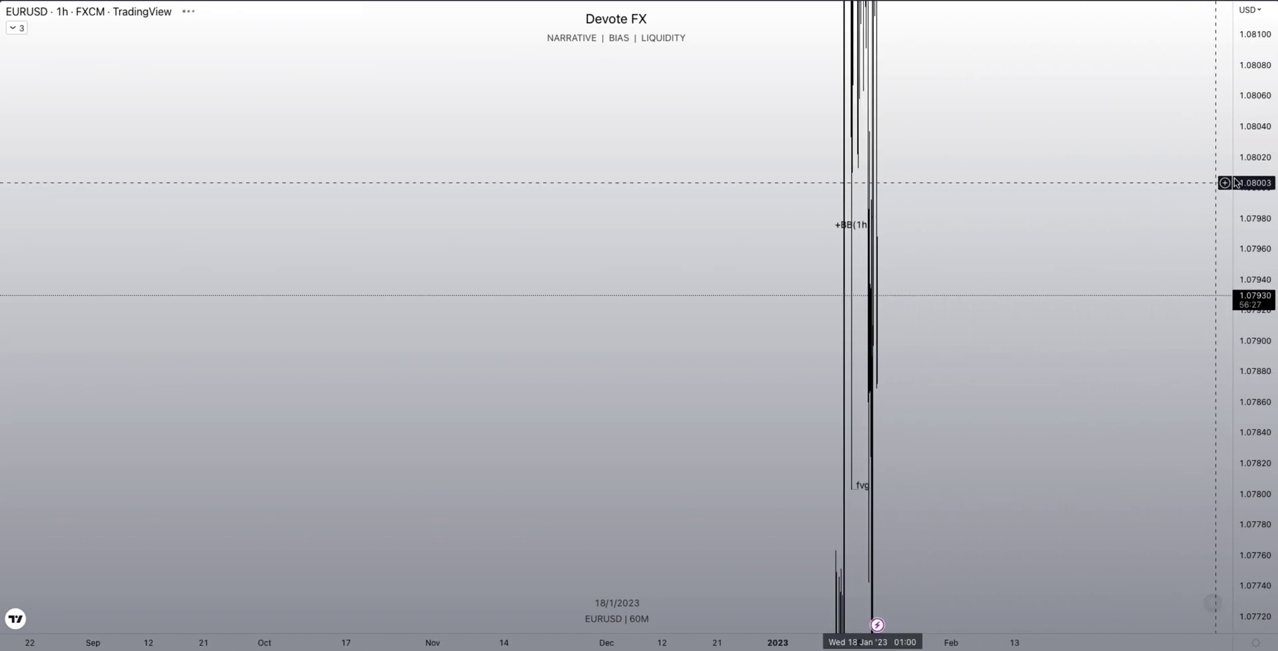
left_click_drag(1245, 160, 1246, 615)
scroll(1008, 412, "up", 20)
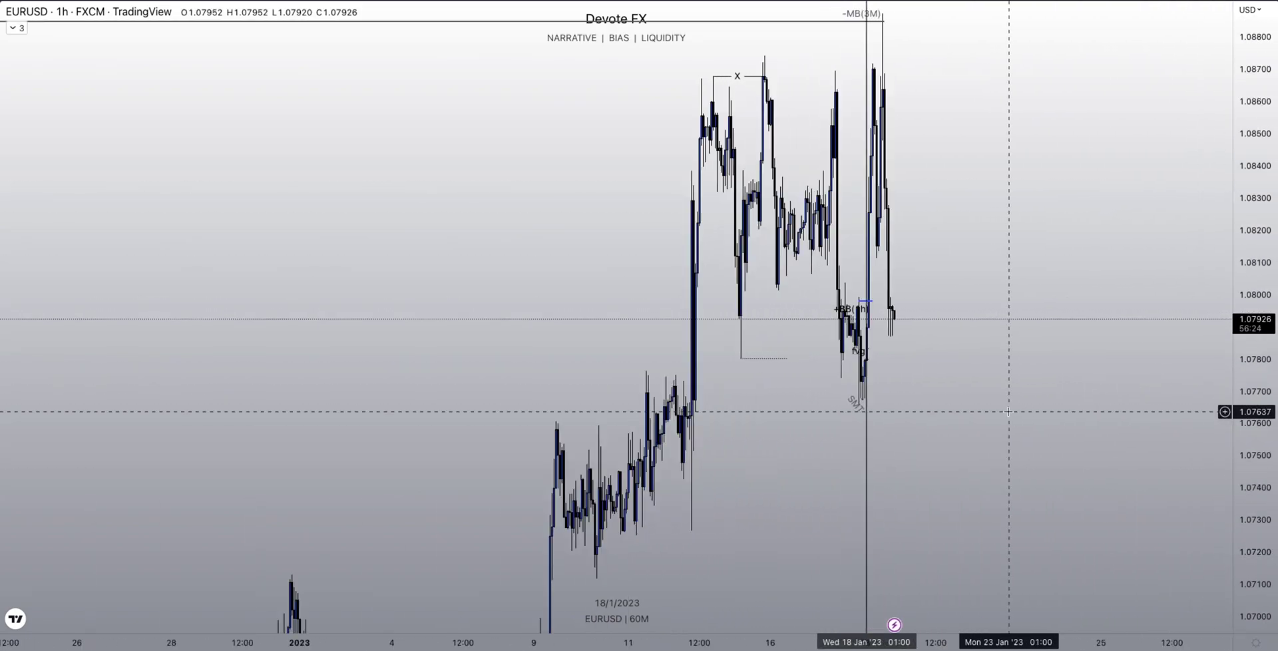
scroll(1012, 406, "up", 2)
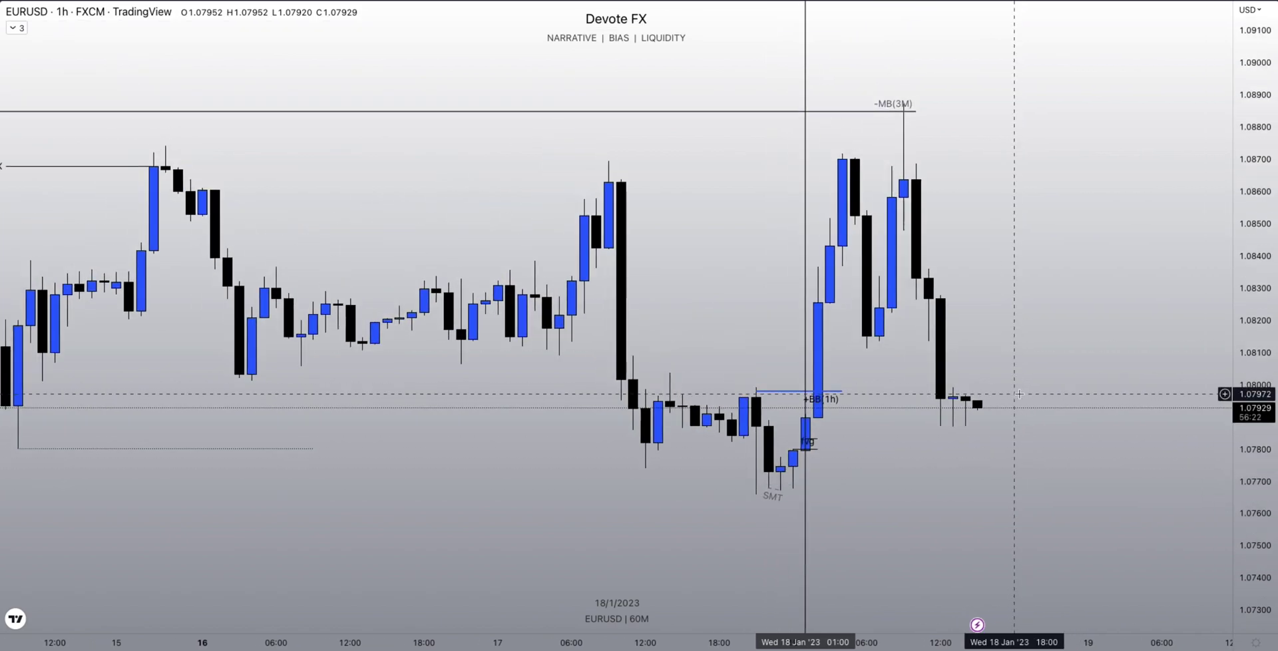